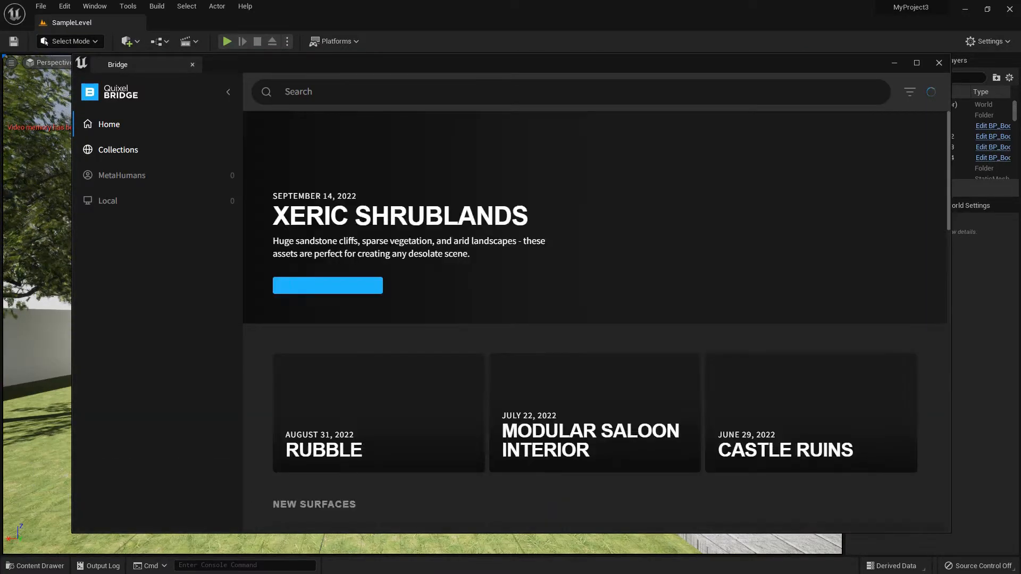
- Open the Wooden Planks collection under Collections, Essential, Surface
click(118, 150)
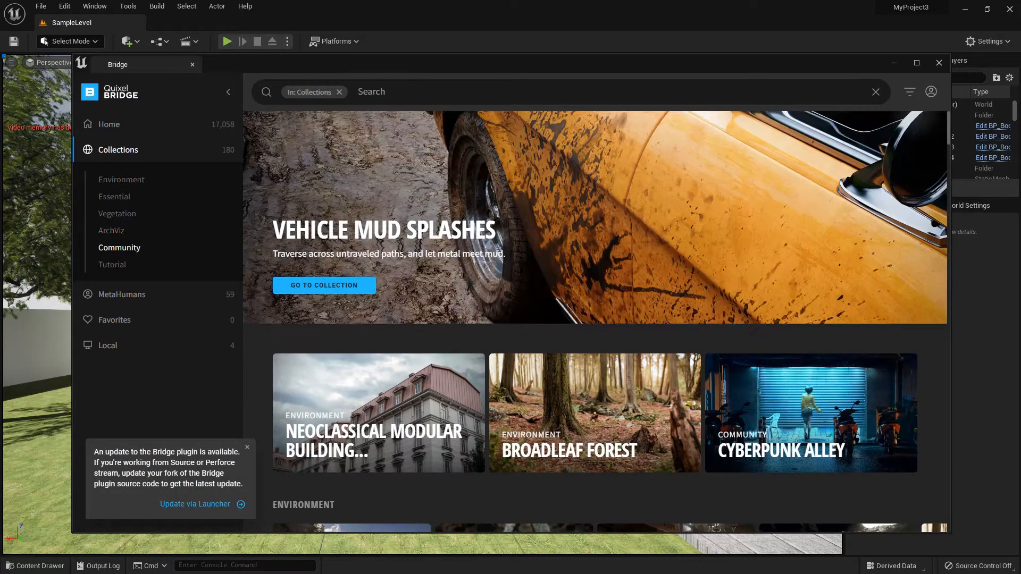
click(115, 197)
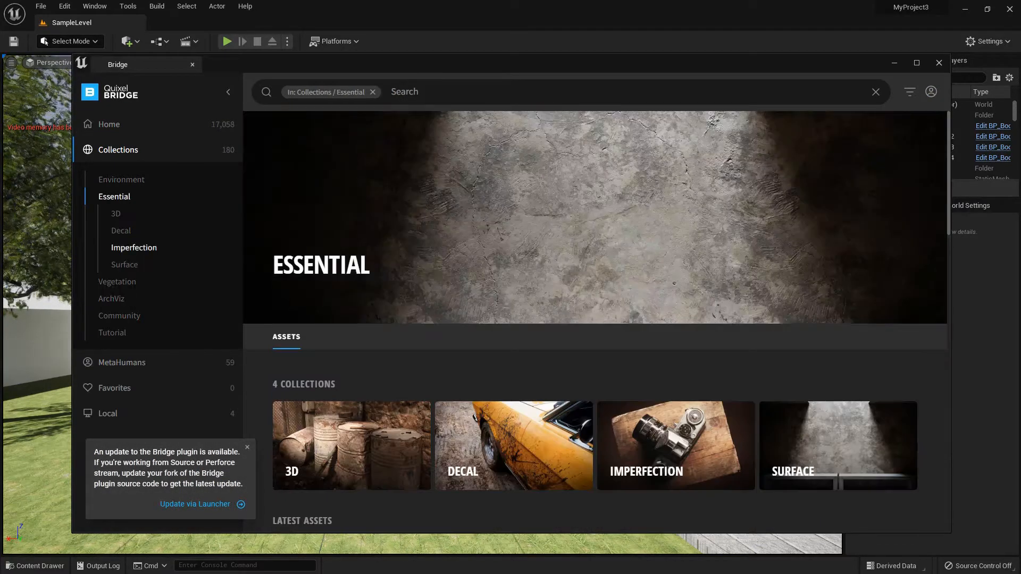
click(125, 265)
scroll(133, 265, down, 6)
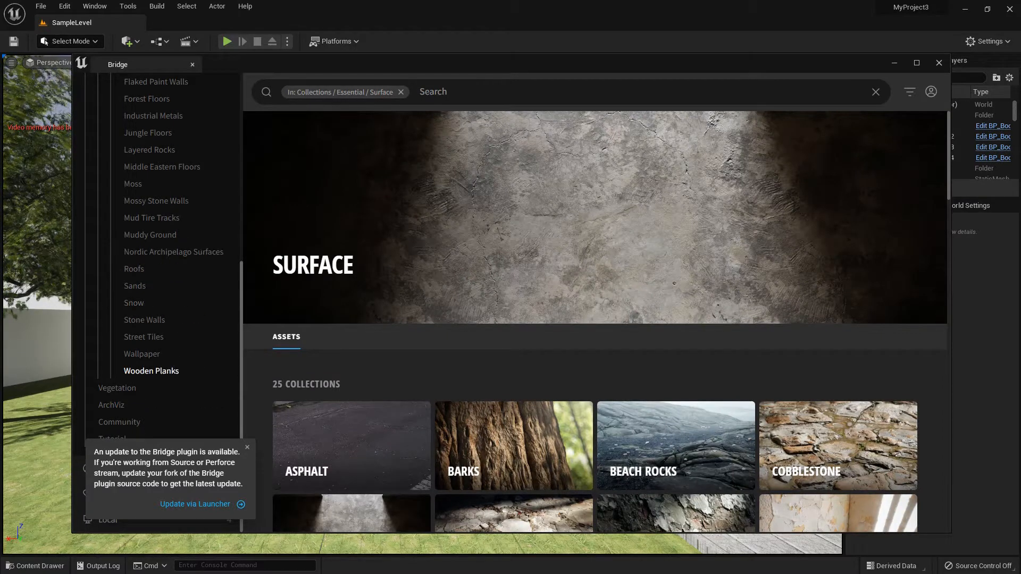
click(151, 370)
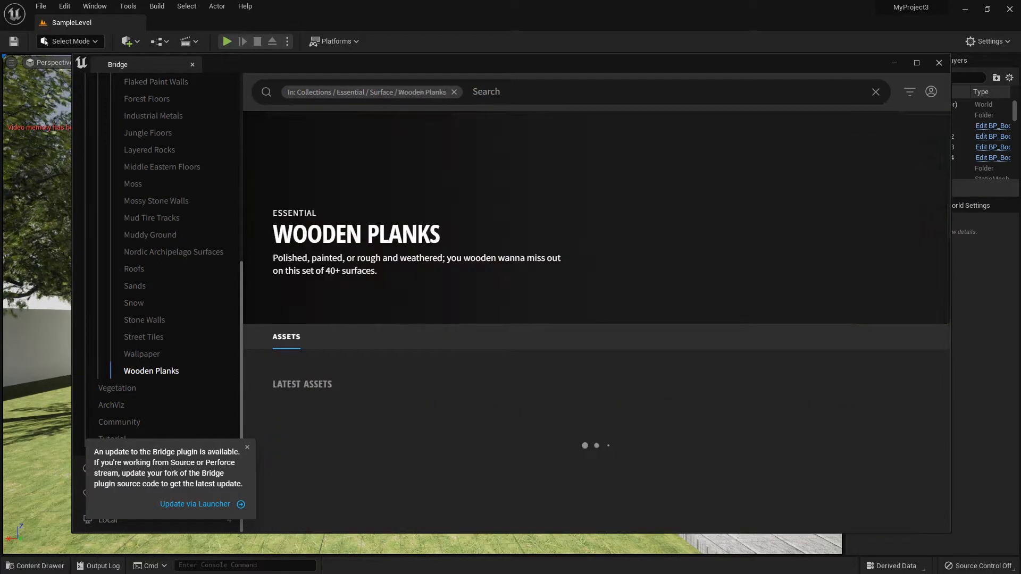
- Choose the weathered grey-brown Wooden Planks surface from the collection and add it to the project
scroll(433, 346, down, 3)
scroll(433, 361, down, 3)
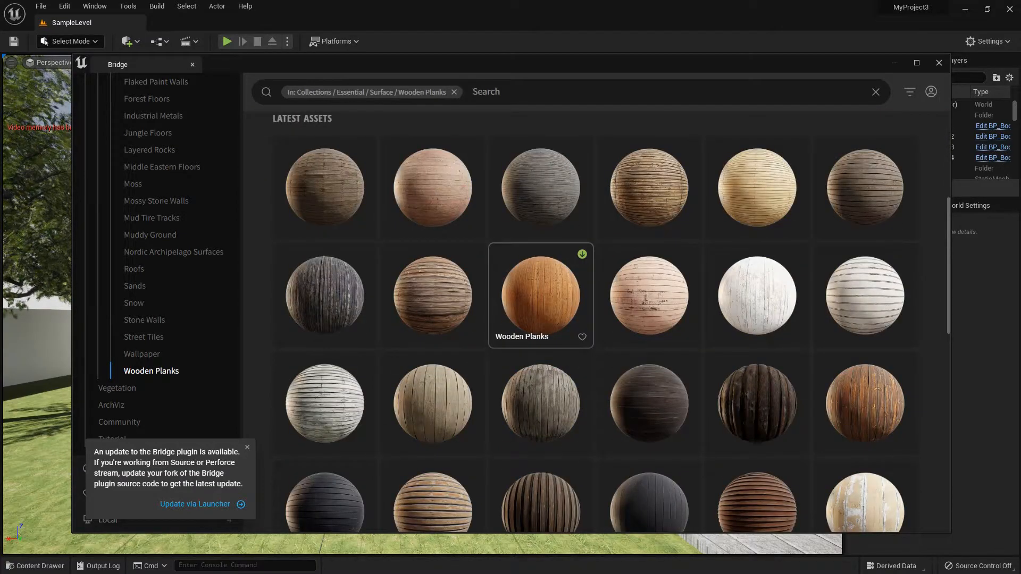
scroll(541, 324, down, 3)
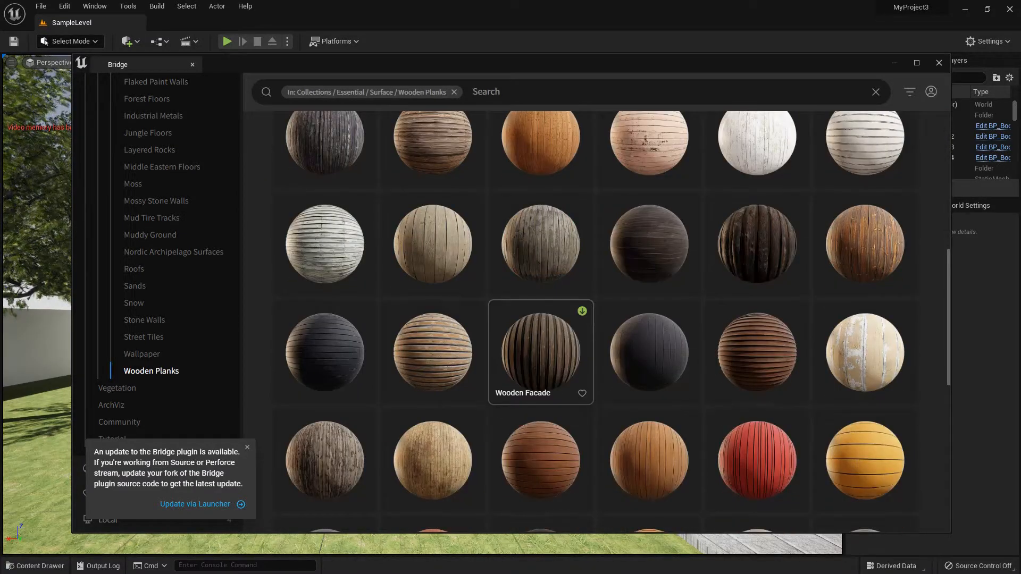
scroll(541, 353, down, 5)
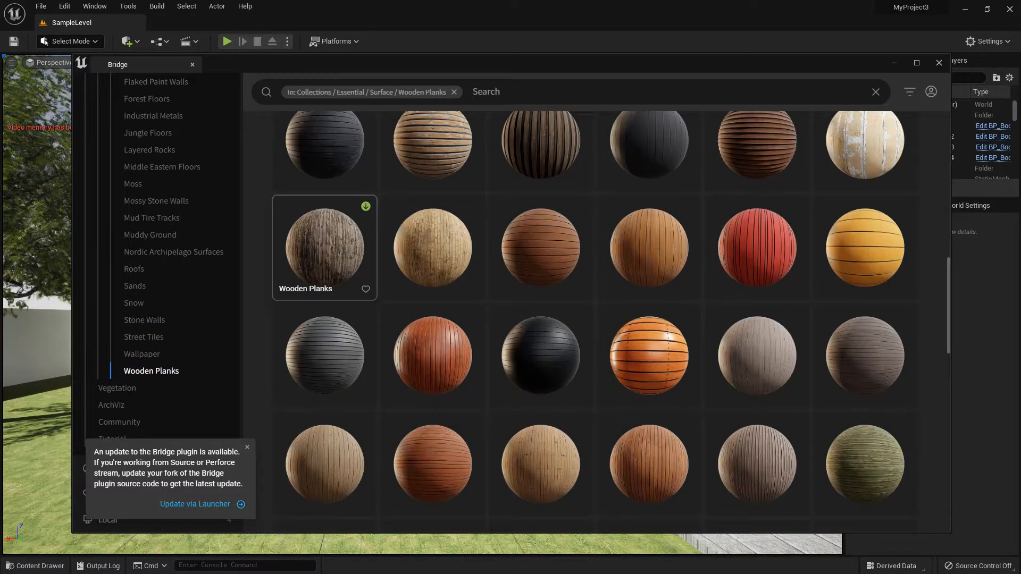
click(324, 248)
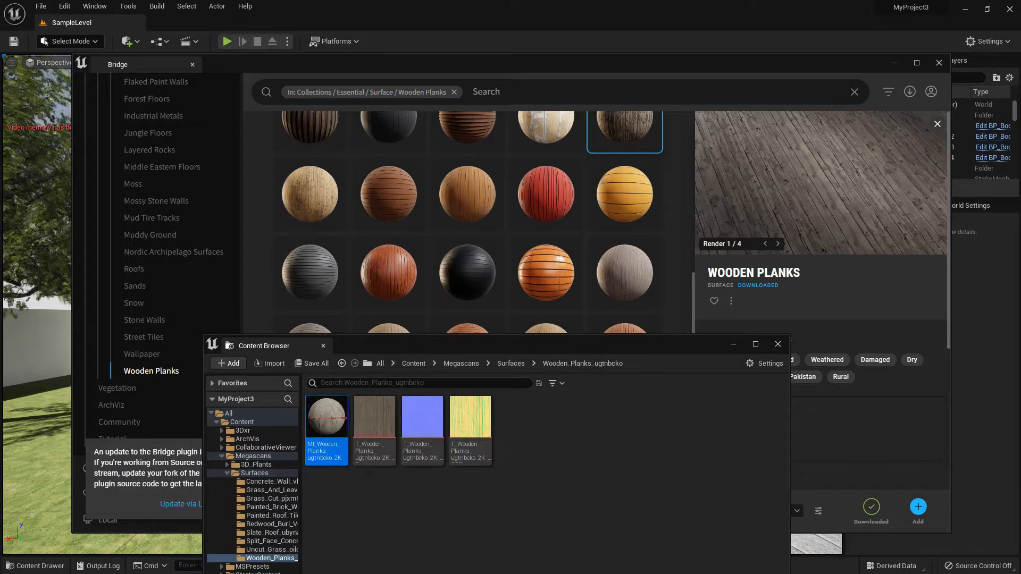
- Close the asset library and apply the MI_Wooden_Planks material to the boundary fences on both sides of the house
click(939, 62)
drag(326, 417, 39, 346)
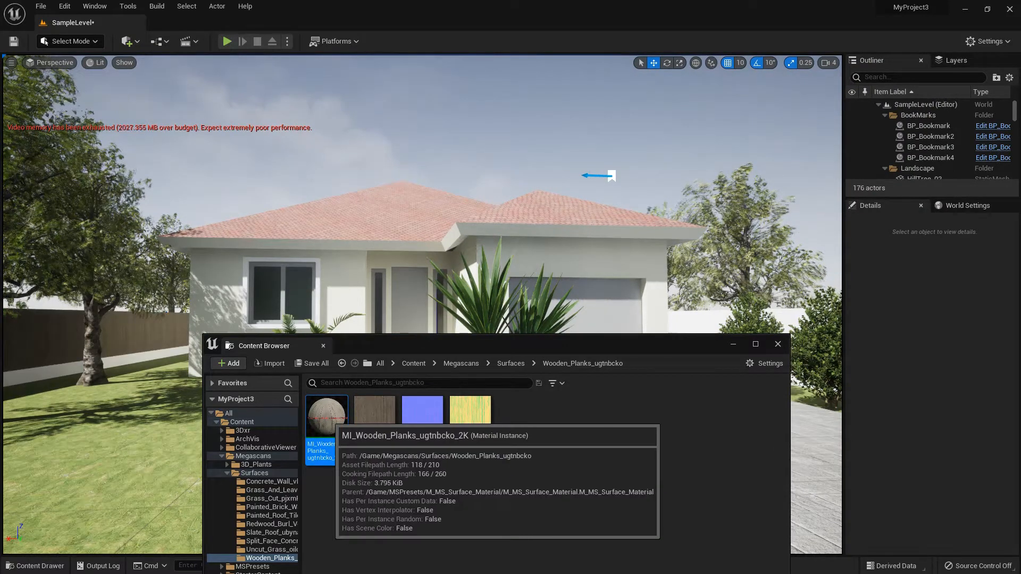
drag(328, 417, 695, 324)
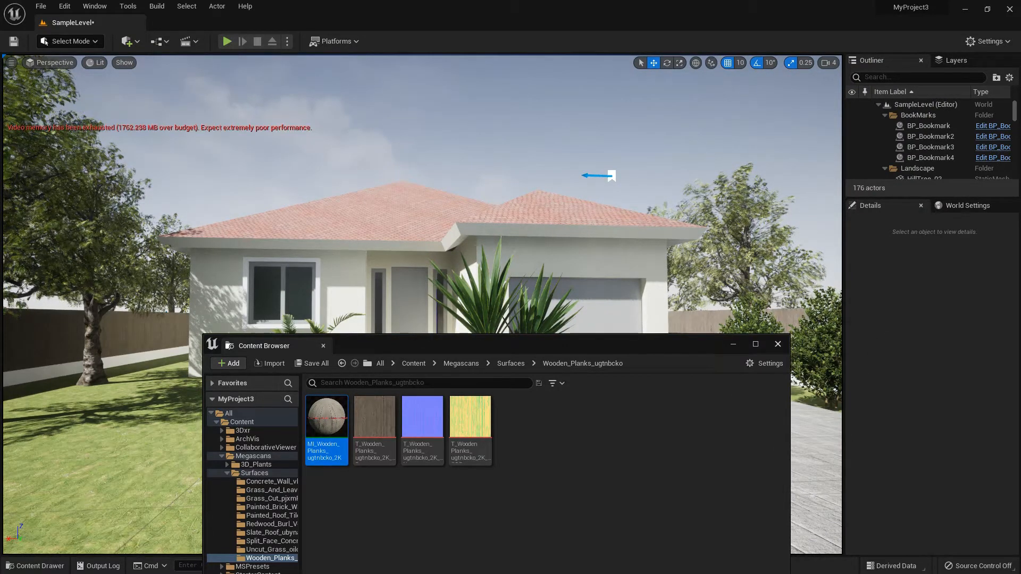
click(778, 344)
- Apply the StarterContent material M_CobbleStone_Smooth to the low base wall beneath the left boundary fence
click(244, 363)
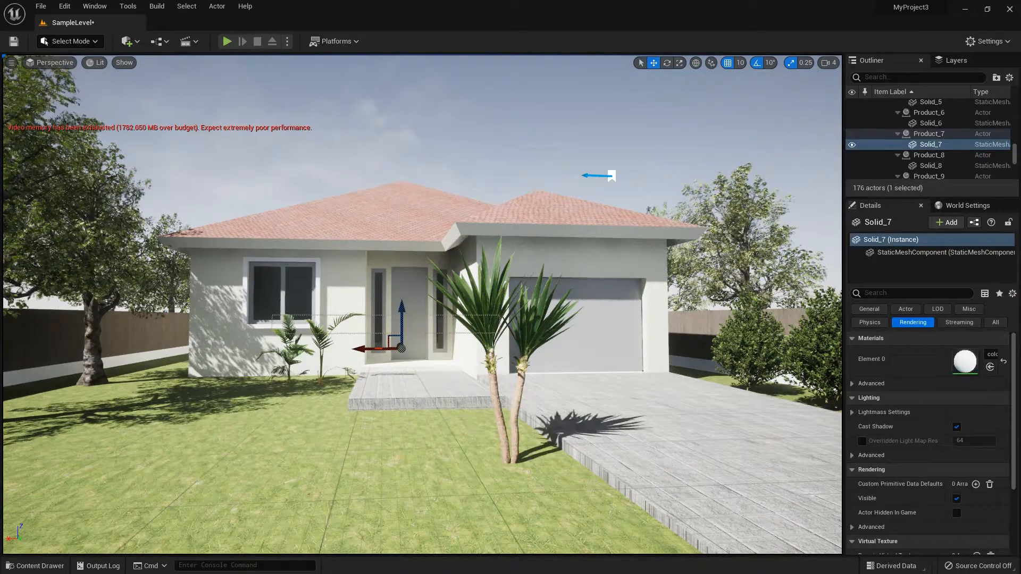
click(34, 565)
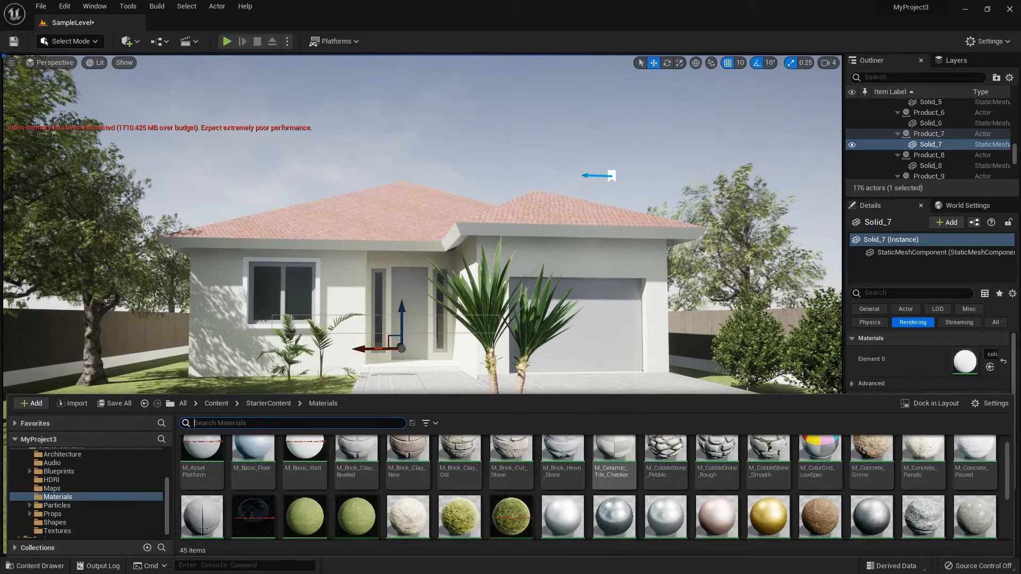
drag(772, 449, 58, 377)
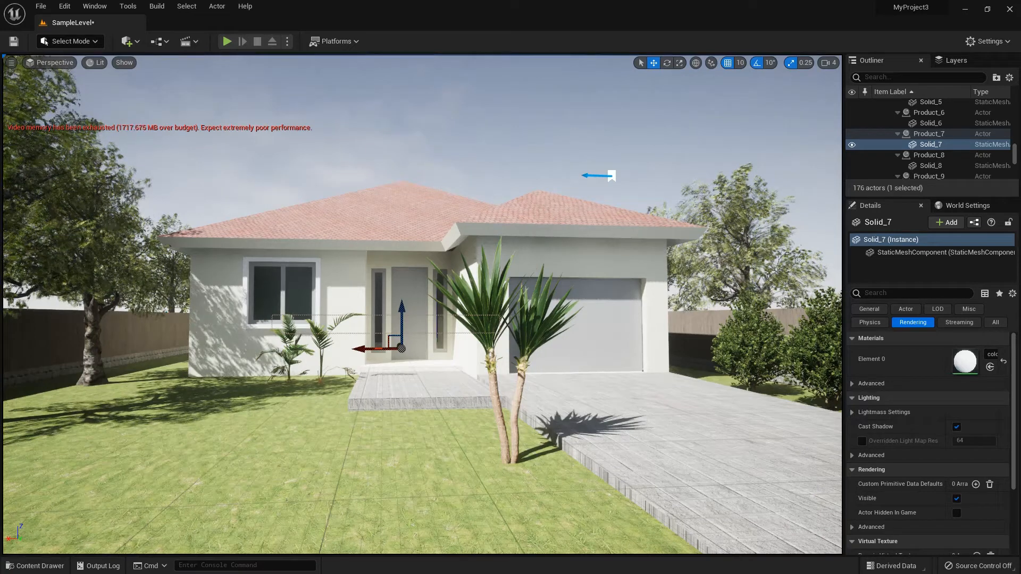
click(41, 5)
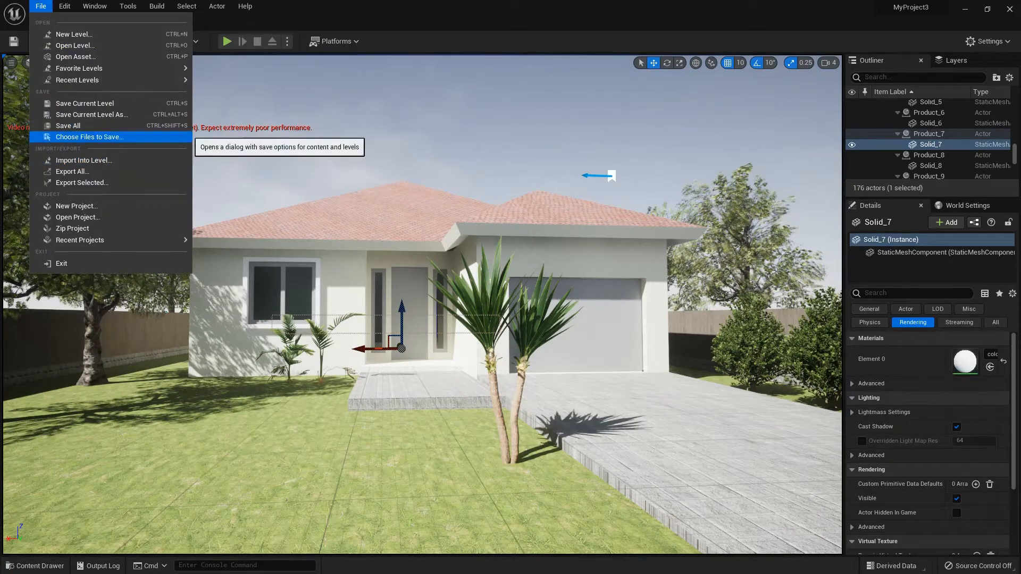
click(40, 6)
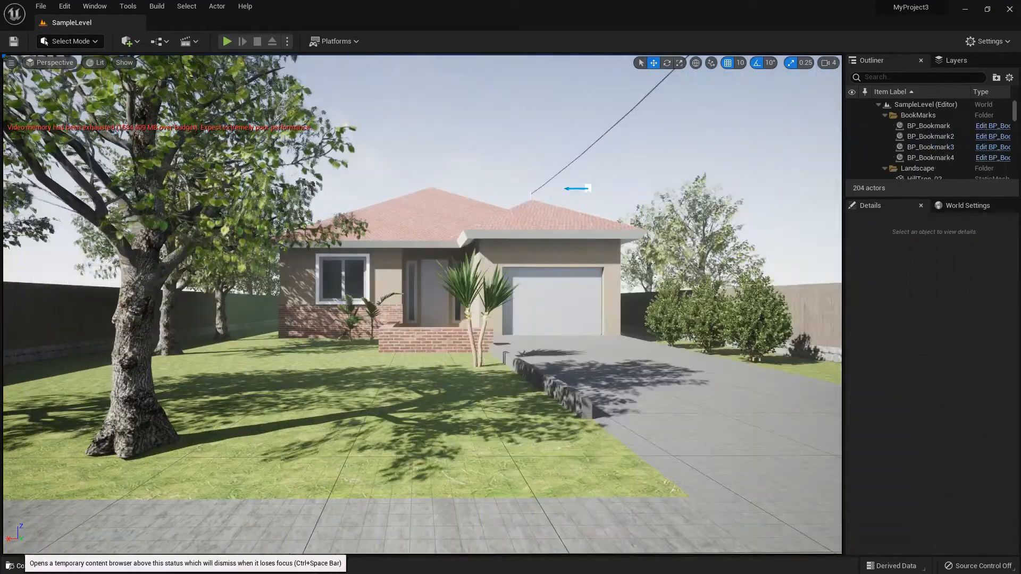
- Reimport the 3Dxr Datasmith scene from 3Dxr.dwg with Materials & Textures disabled
click(32, 566)
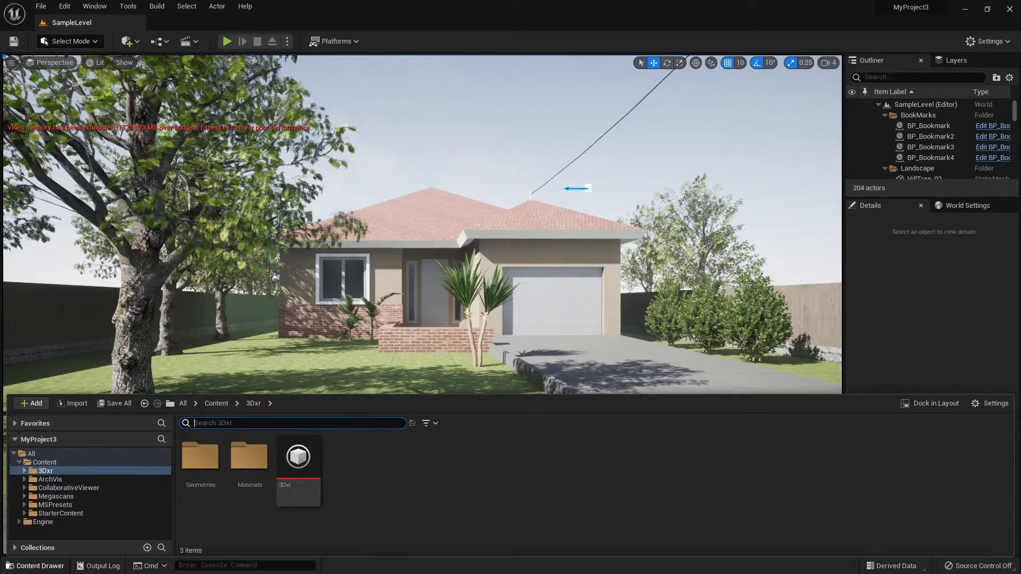
click(298, 463)
right_click(297, 462)
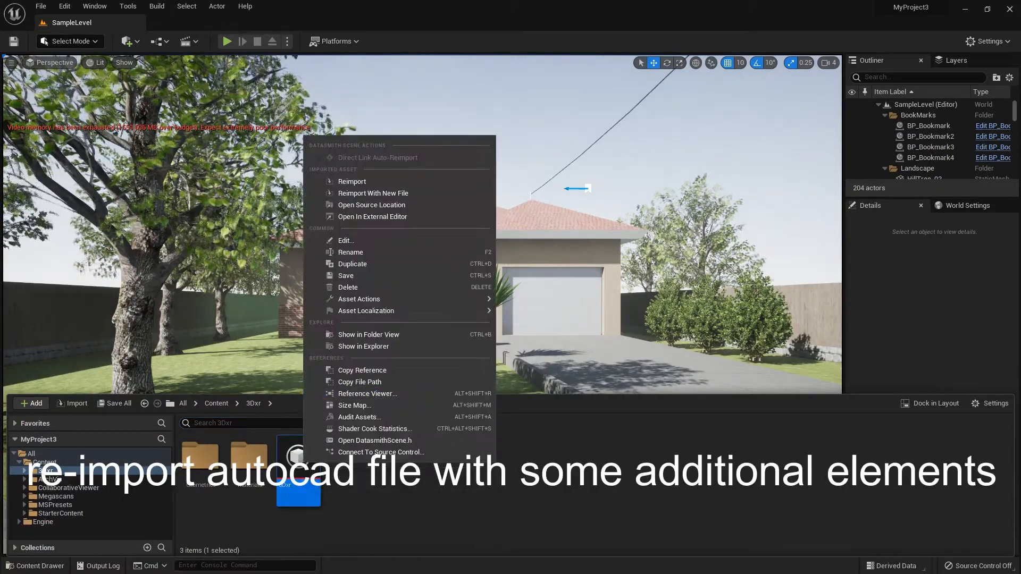
click(352, 182)
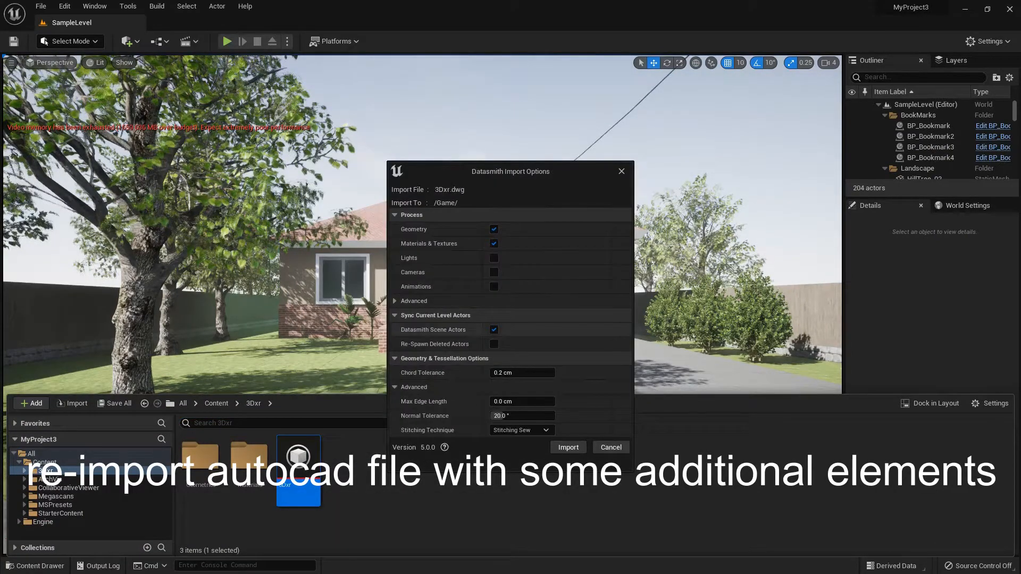
click(494, 244)
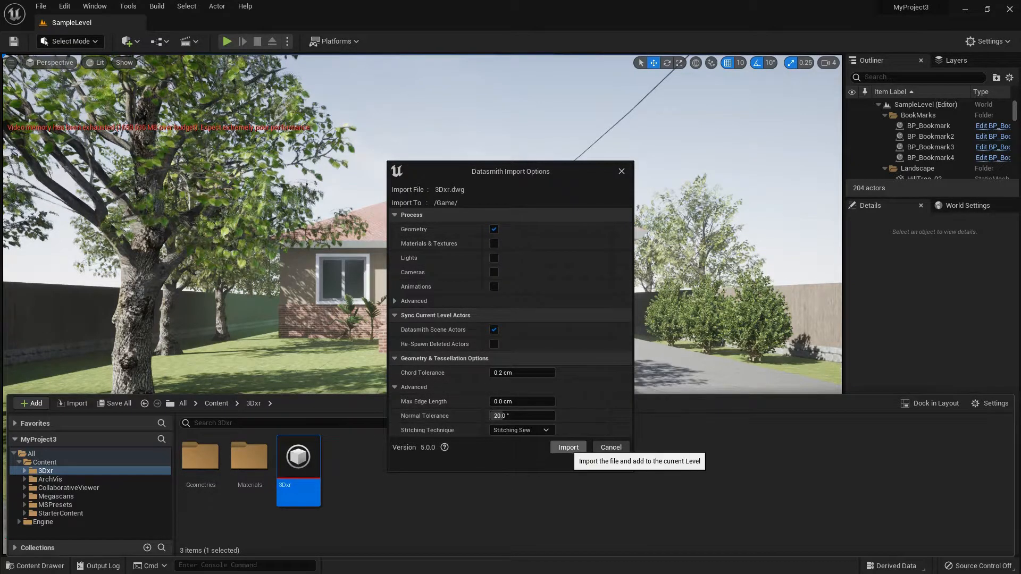
click(568, 447)
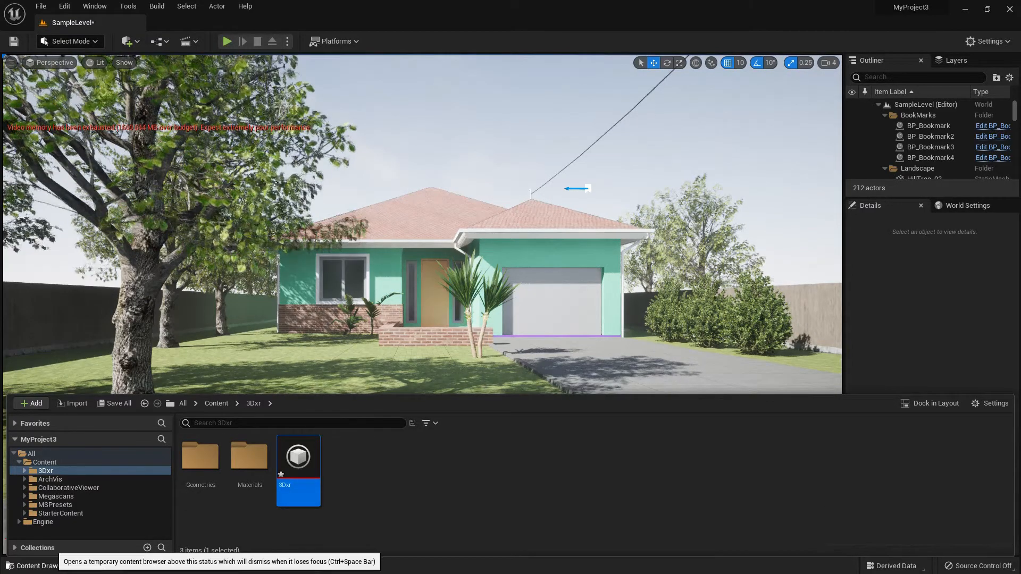
- Apply the MI_Stucco_Facade material from the Megascans Surfaces folder to the house's front wall around the window
click(48, 566)
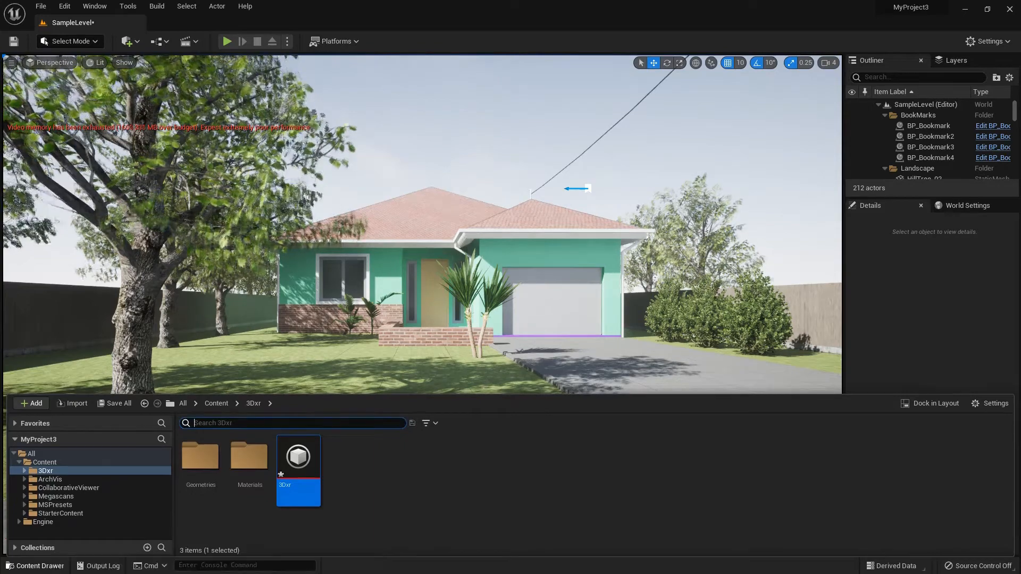
click(73, 497)
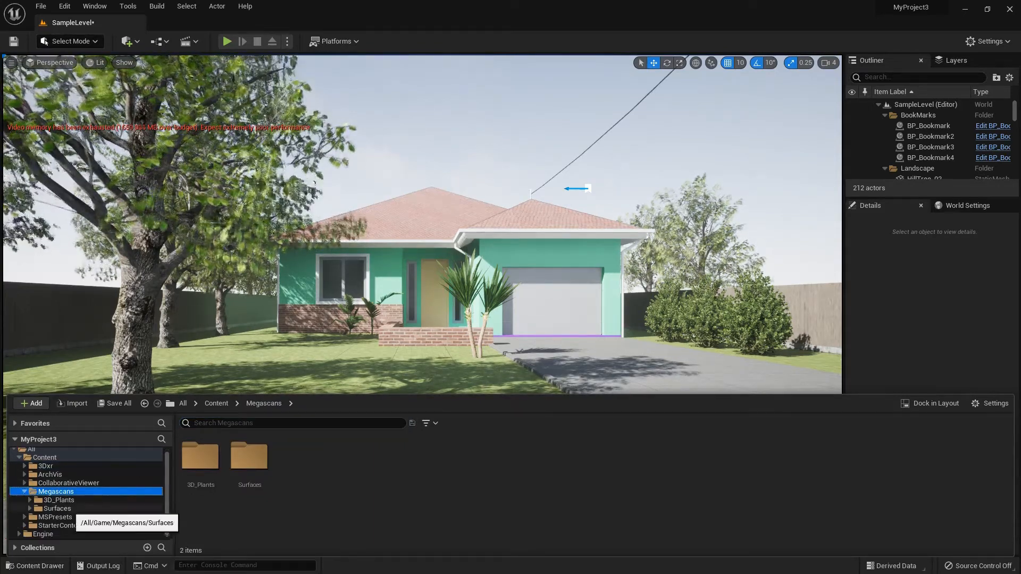
click(57, 513)
scroll(88, 492, down, 5)
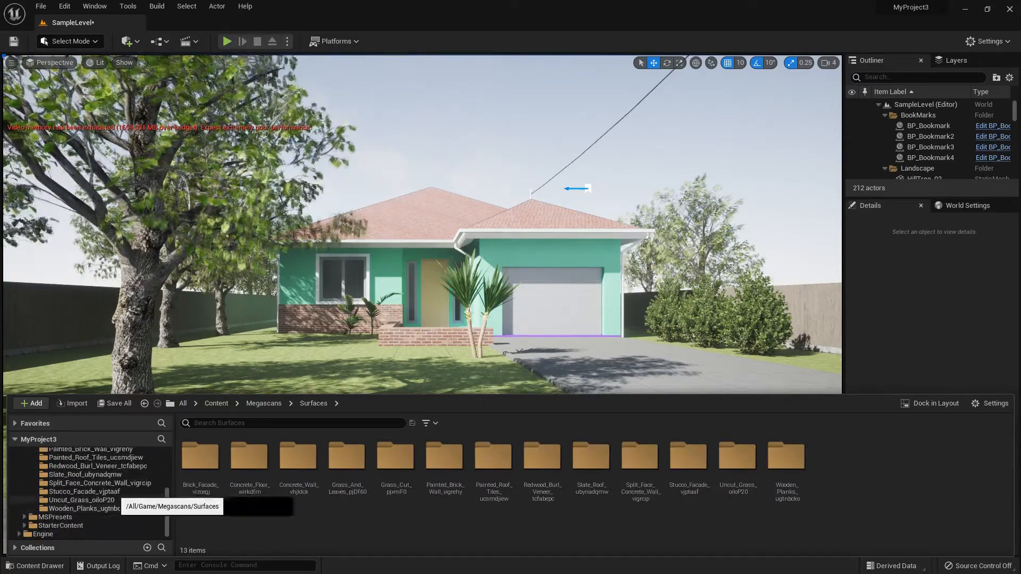
click(101, 491)
drag(200, 461, 300, 276)
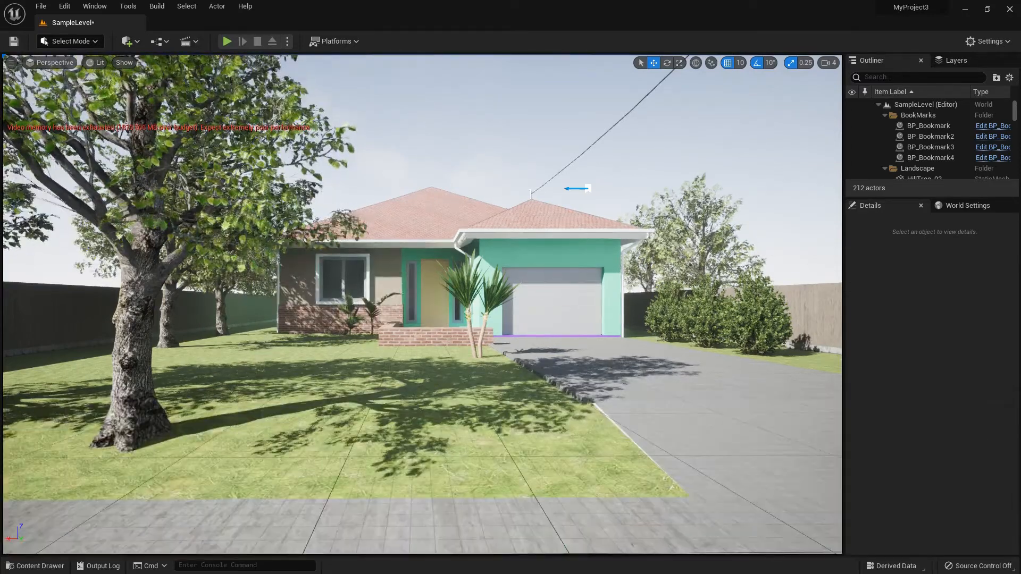
- Apply the MI_Stucco_Facade material to the recessed entrance wall around the front door
click(35, 566)
drag(201, 457, 431, 282)
click(35, 566)
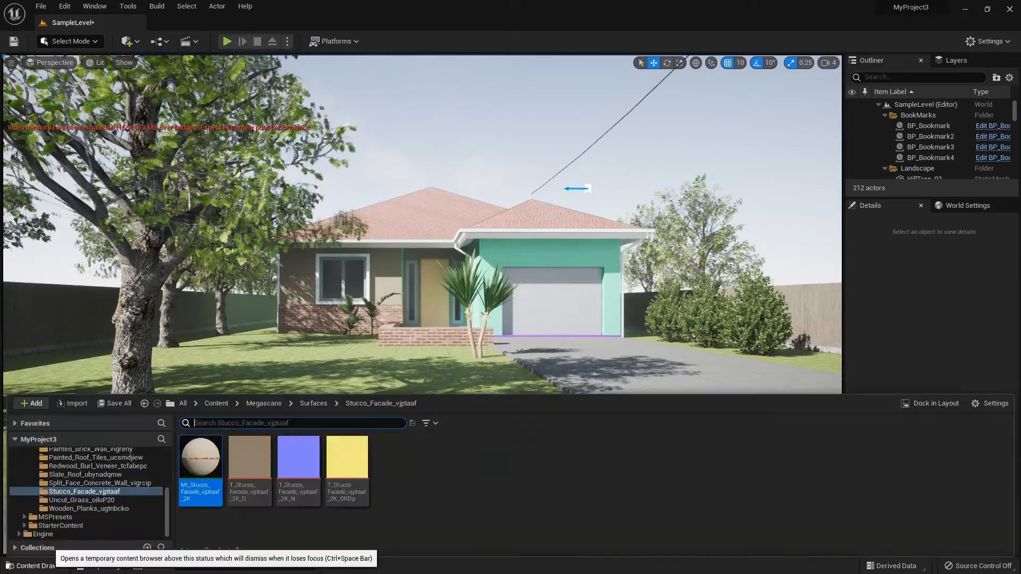
drag(200, 457, 425, 285)
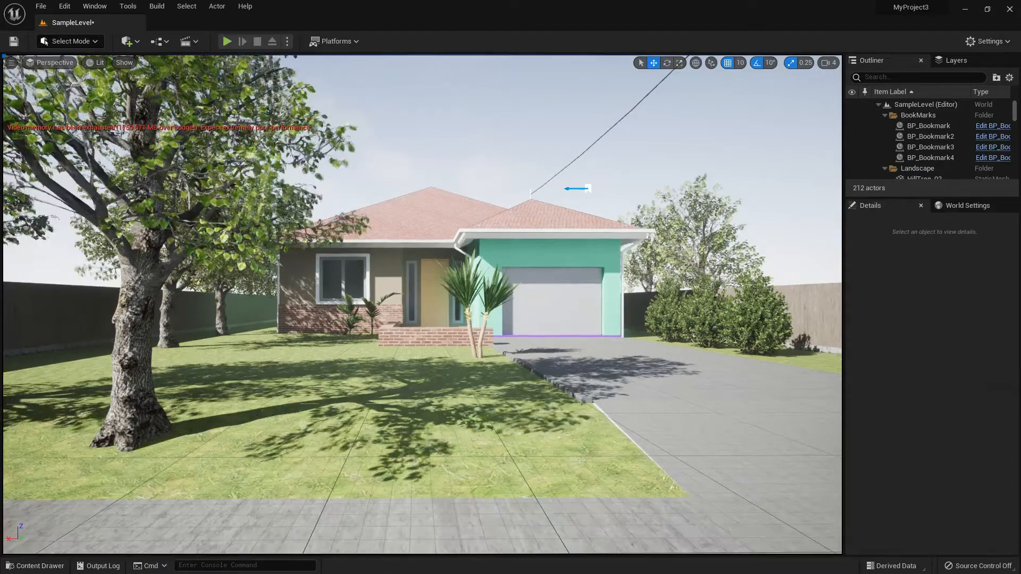
- Apply the MI_Stucco_Facade material to the garage's front wall and the remaining green wall beside the entrance
click(35, 565)
drag(201, 458, 524, 271)
click(35, 566)
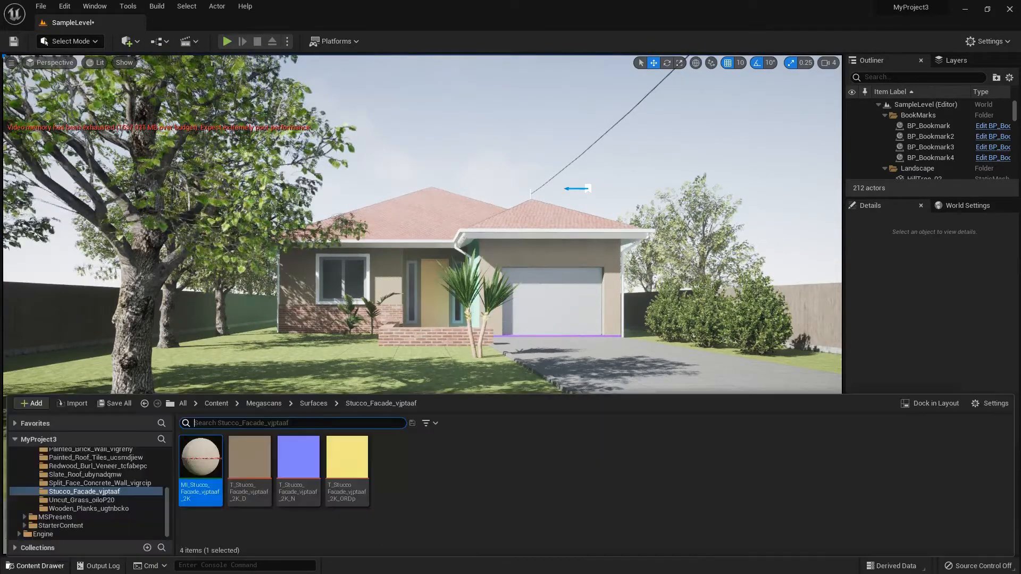
drag(201, 458, 535, 273)
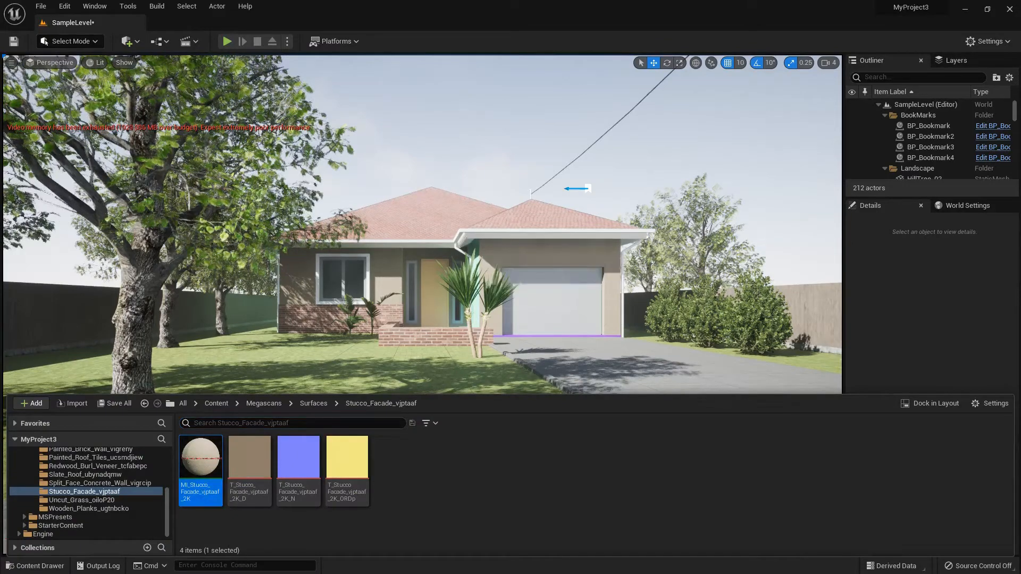
- Apply the M_AssetPlatform material from the StarterContent Materials folder to the front door
click(36, 566)
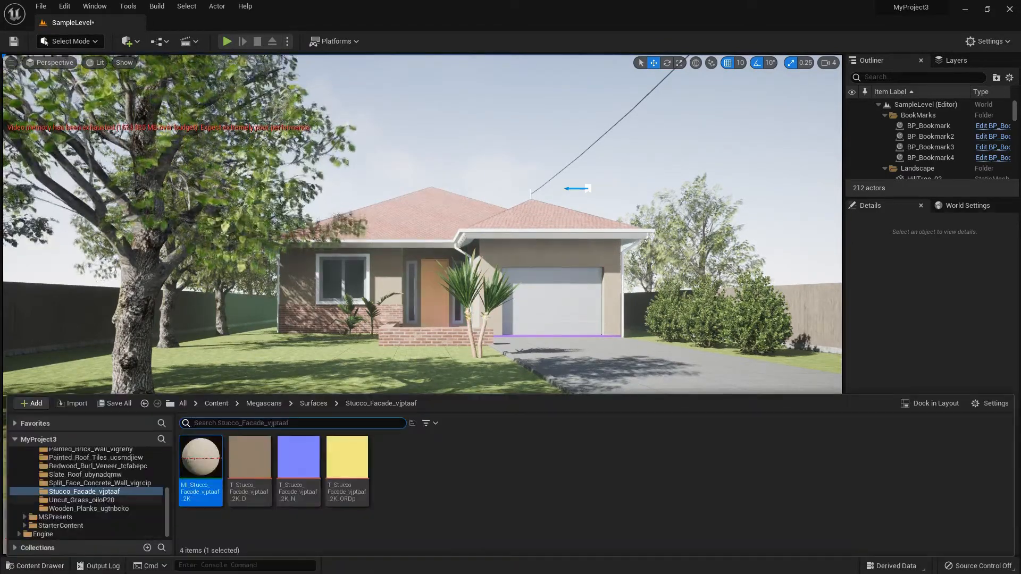
click(68, 526)
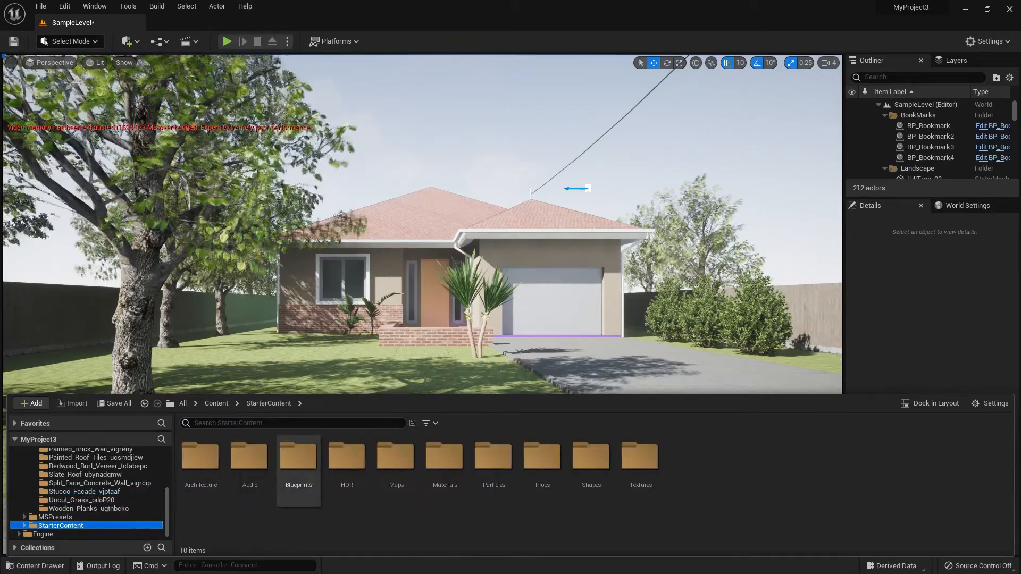
double_click(445, 458)
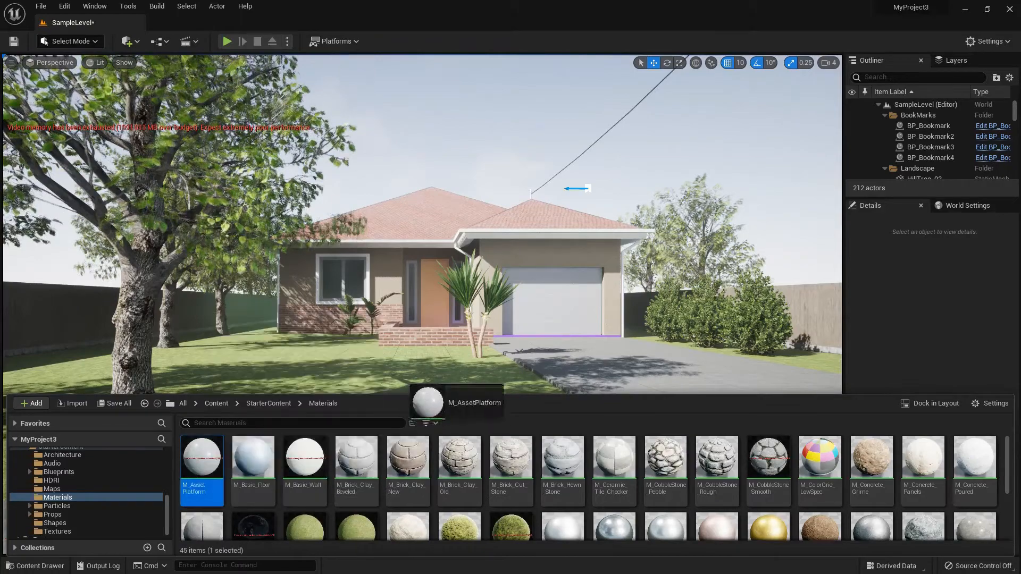
drag(402, 377, 435, 306)
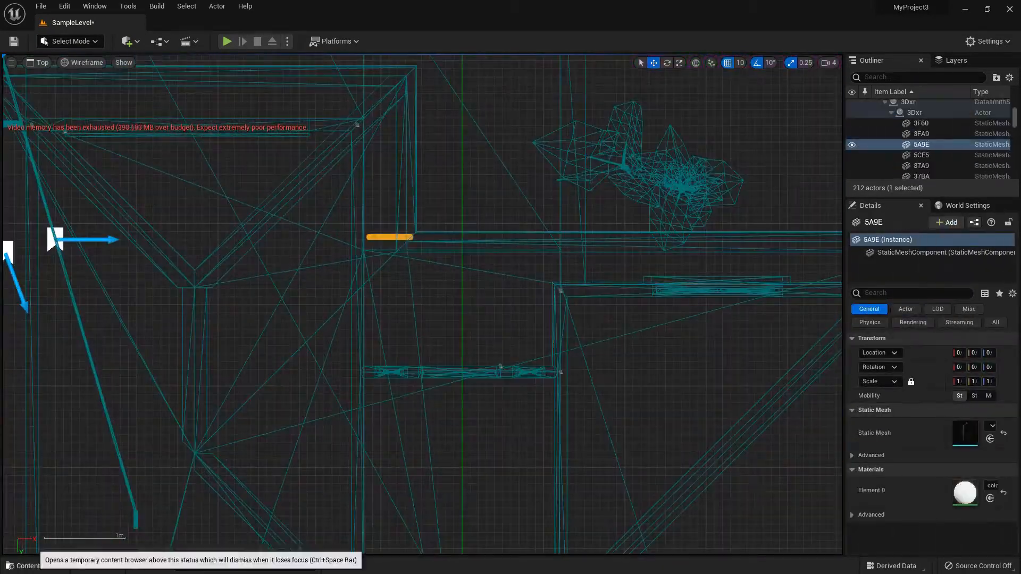
- Apply the M_Metal_Chrome material from the StarterContent Materials folder to the two downpipes on the garage's sides, working in the Top view
click(30, 566)
drag(665, 515, 390, 238)
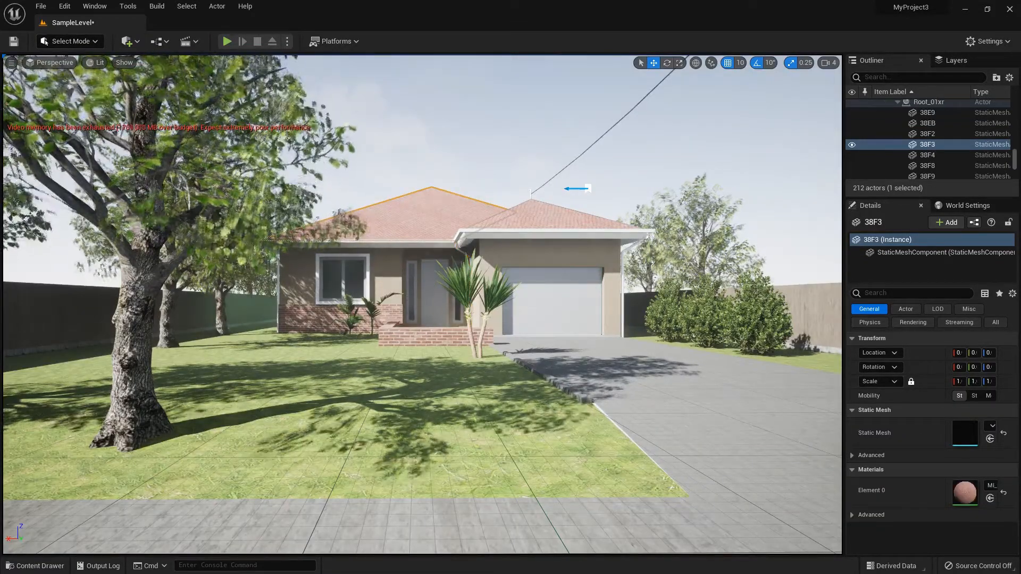
key(ctrl+space)
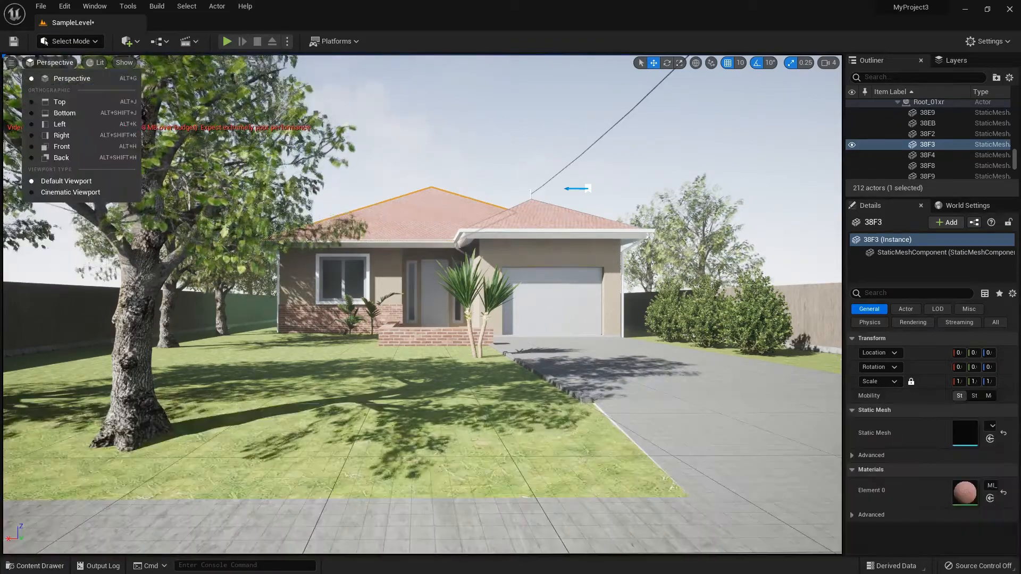
click(56, 98)
scroll(423, 223, up, 3)
key(ctrl+space)
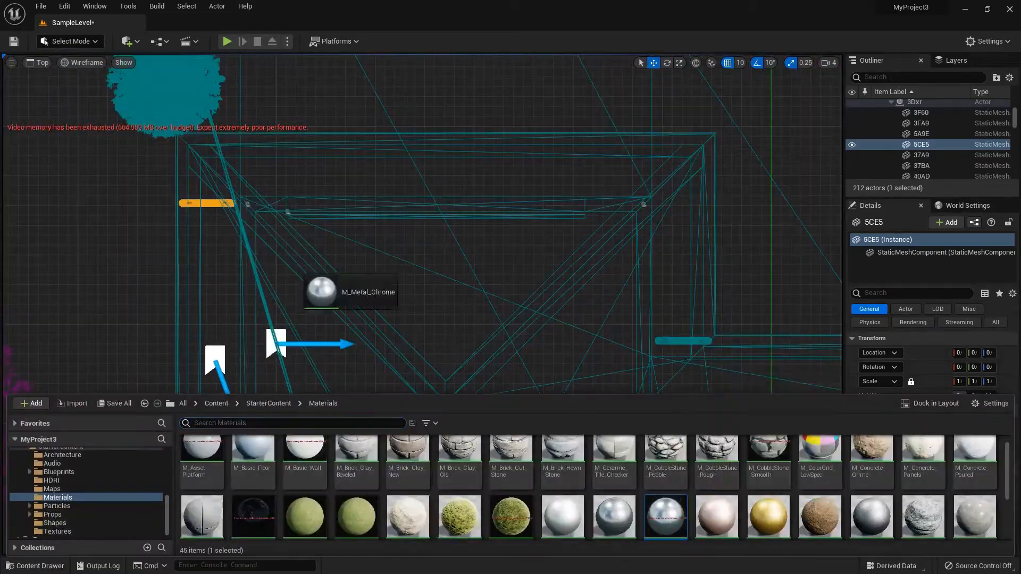
drag(298, 266, 223, 205)
- Apply the M_Metal_Chrome material to the downpipe at the house's front corner away from the garage
scroll(298, 242, down, 8)
scroll(648, 292, up, 14)
click(648, 294)
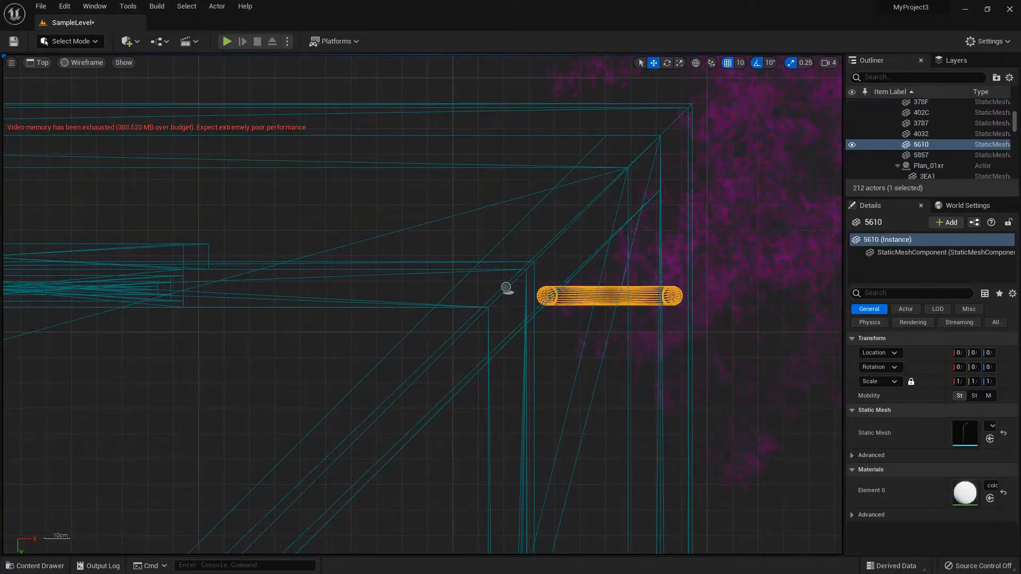
key(ctrl+space)
drag(666, 513, 590, 297)
- Apply the M_Metal_Chrome material to the downpipe at the house's rear corner on the side away from the garage
scroll(596, 298, down, 15)
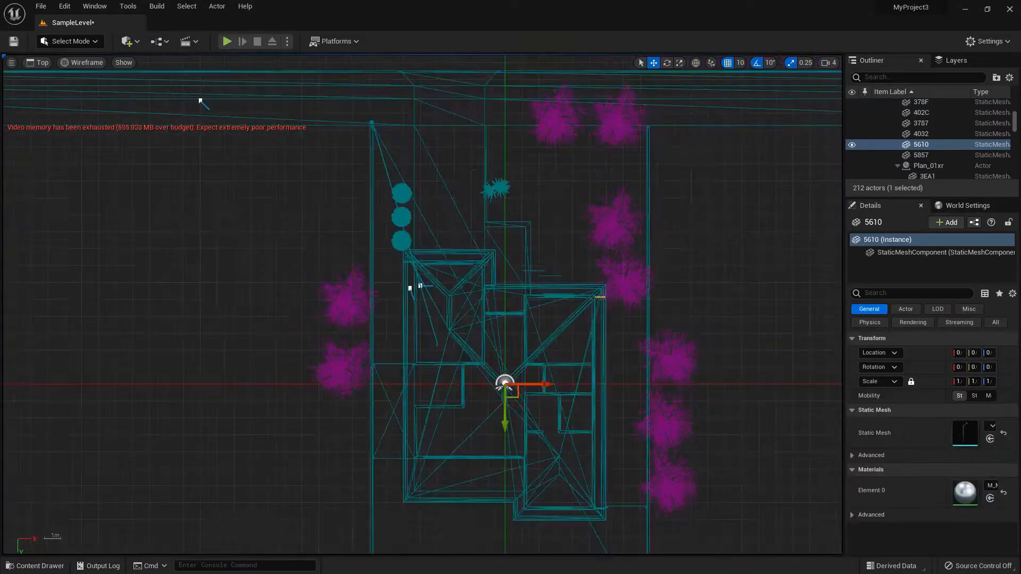
scroll(604, 513, up, 17)
click(579, 459)
click(35, 566)
scroll(479, 288, down, 3)
right_drag(479, 297, 458, 197)
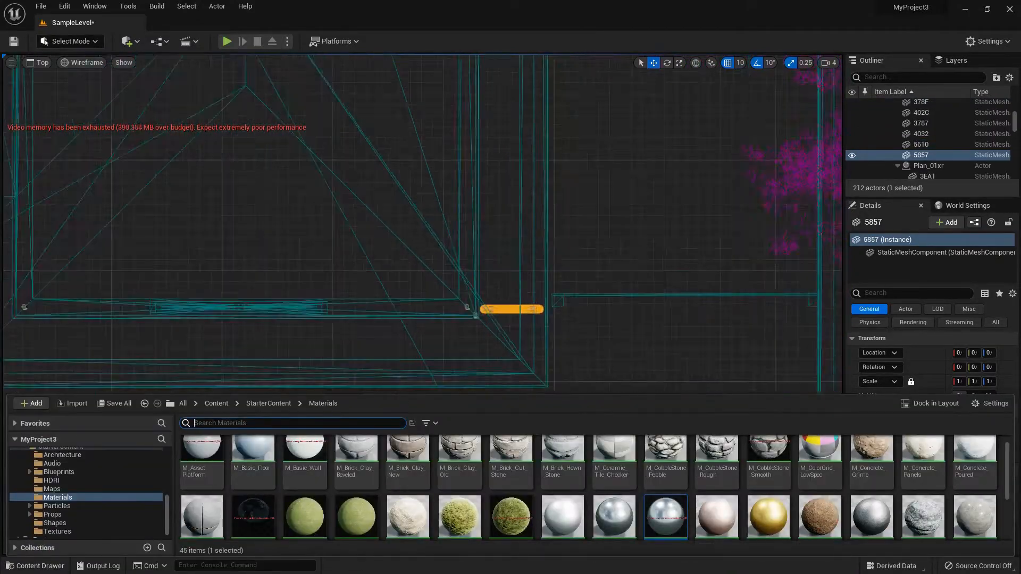
scroll(525, 365, up, 4)
drag(665, 516, 499, 282)
- Apply the M_Metal_Chrome material to the gutter running along the roof's outer edge and return to the perspective view
click(556, 319)
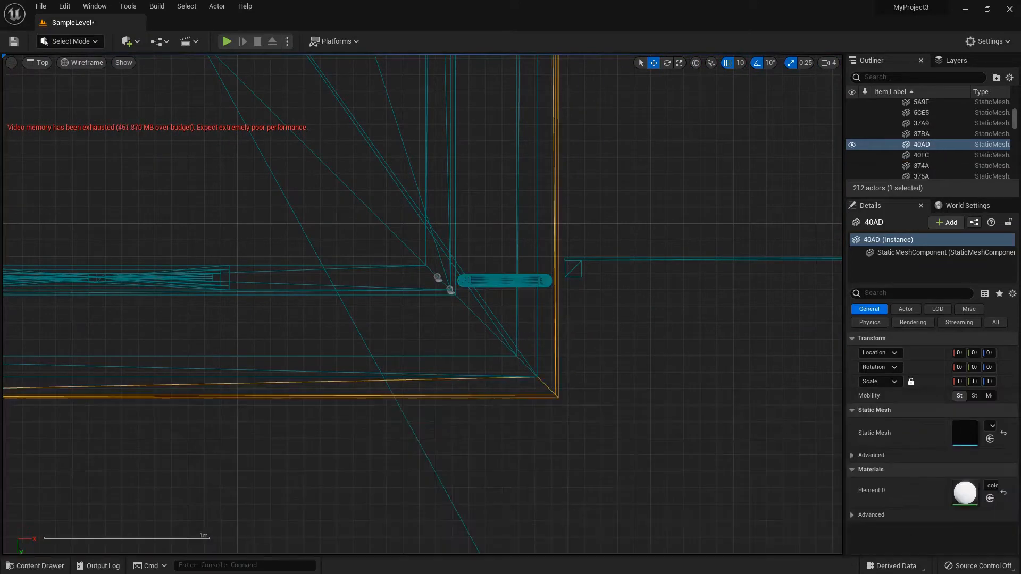
key(ctrl+space)
drag(665, 515, 556, 351)
click(70, 41)
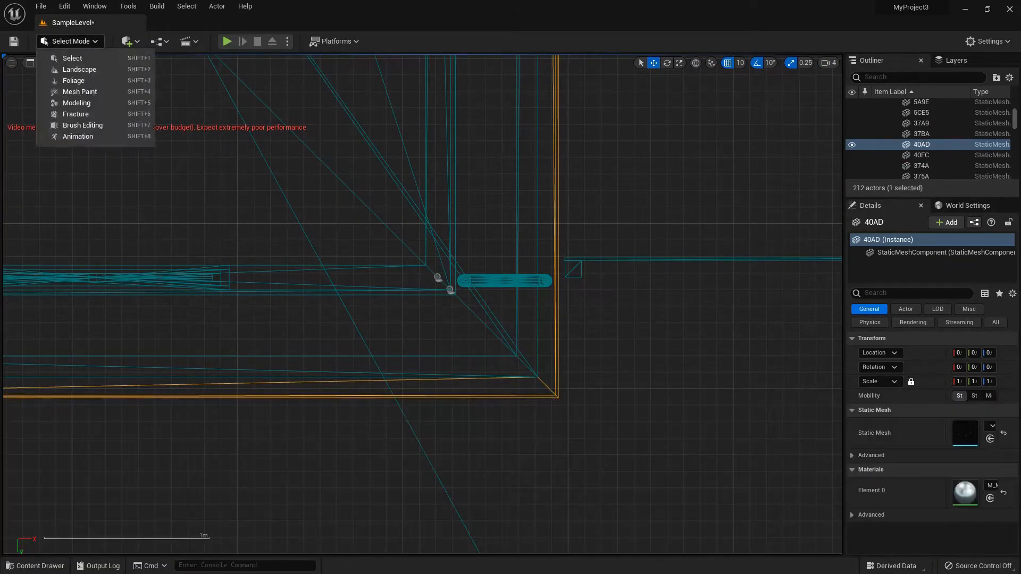
click(42, 62)
click(73, 81)
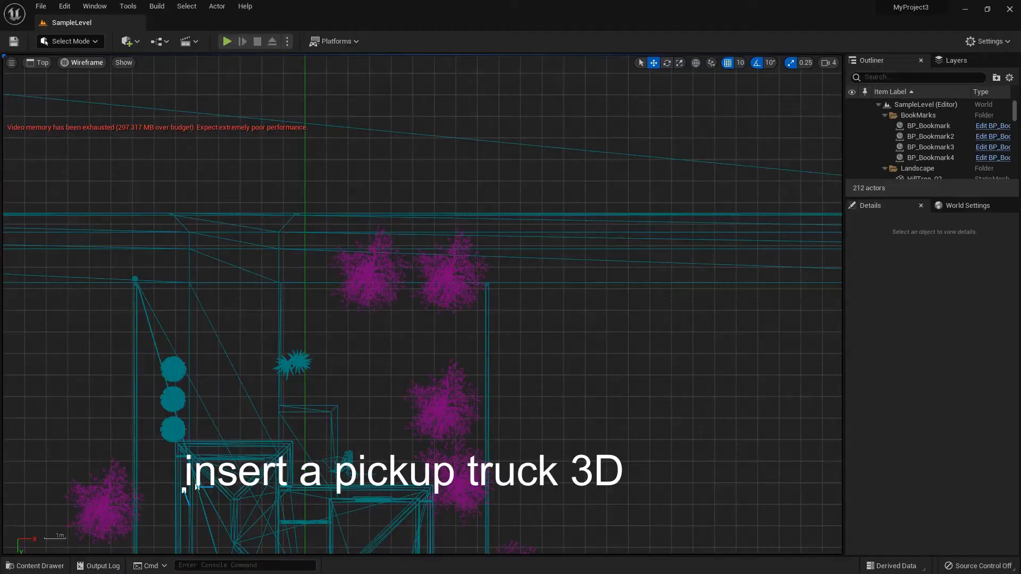
- Import the pickup truck file 3Dxr_chevy.dwg with Datasmith into the Content folder, processing only geometry, and show the level in perspective
click(128, 41)
mouse_move(160, 128)
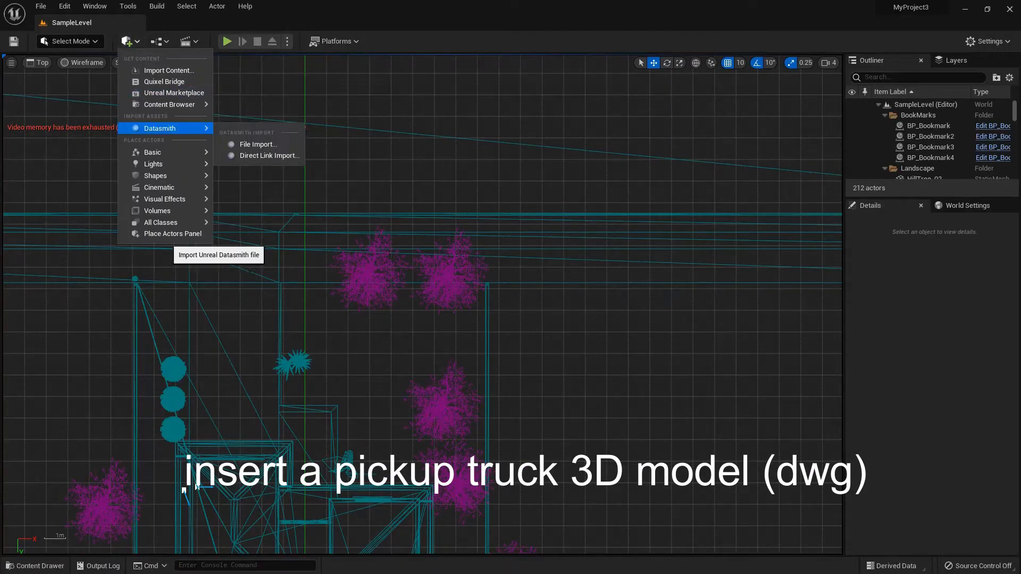
click(255, 143)
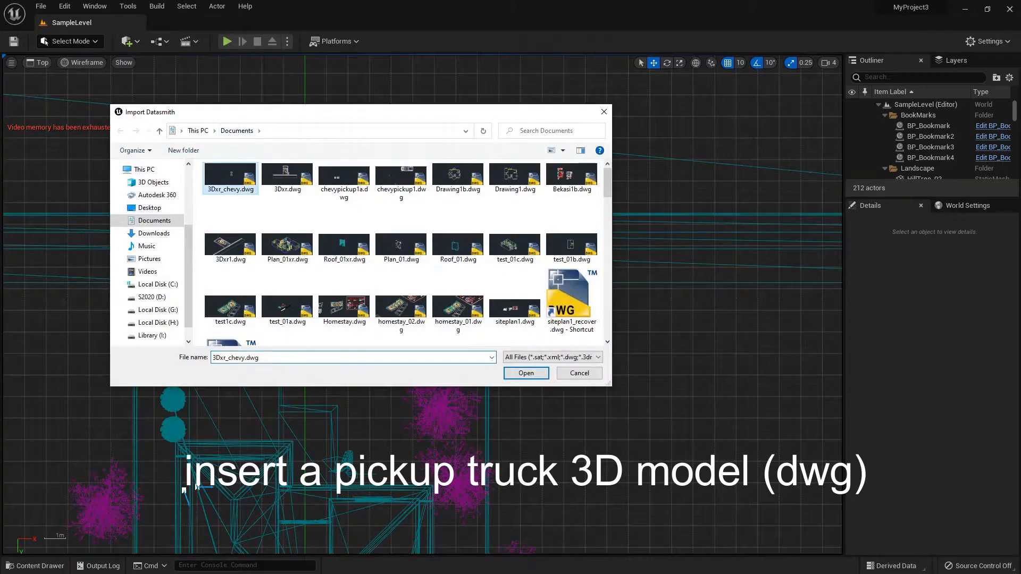
key(Return)
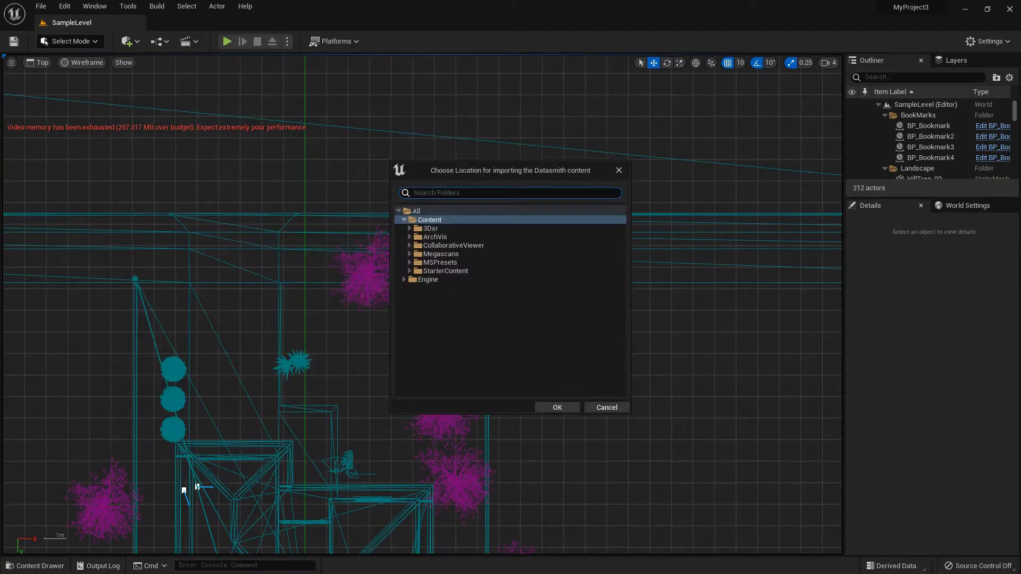
click(557, 407)
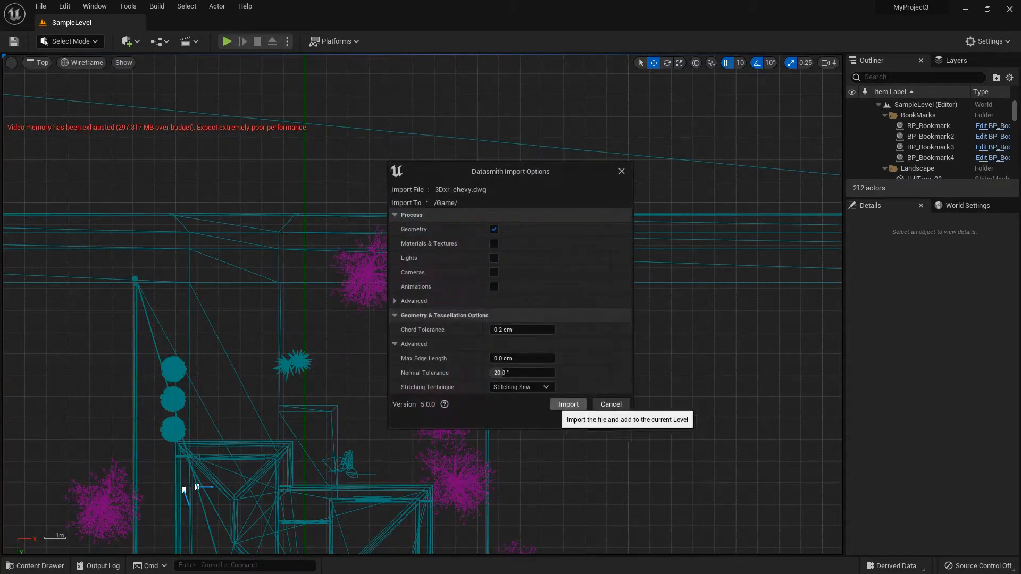
click(557, 408)
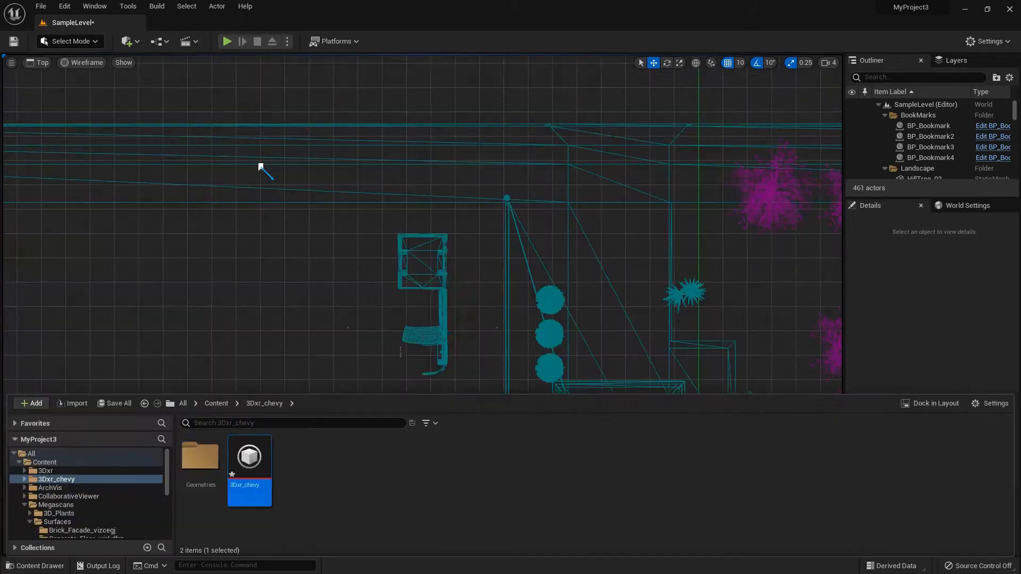
click(37, 63)
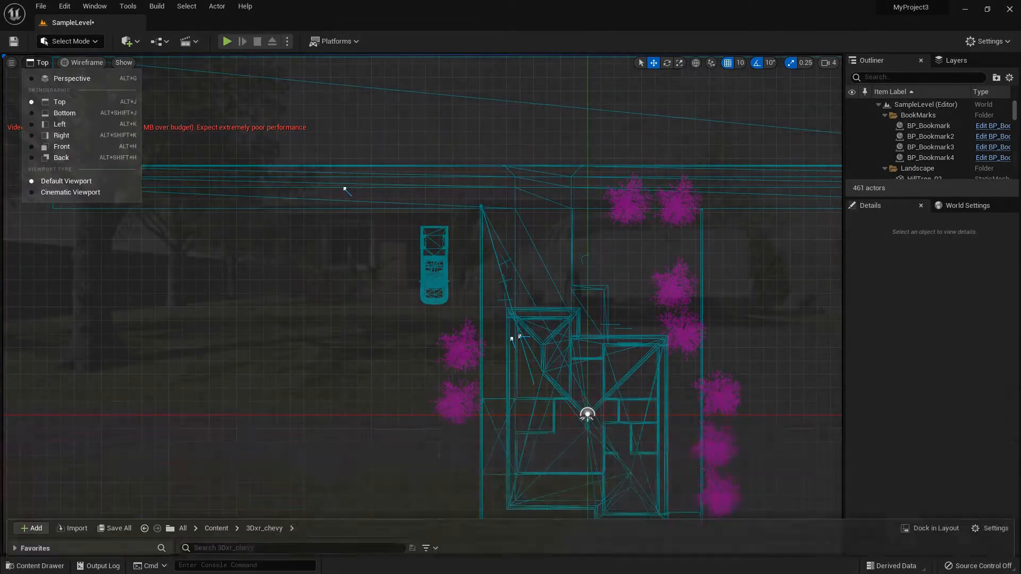
click(75, 78)
- Open Quixel Bridge and examine the Sheet and Bare metal surfaces for a material suited to the pickup's body
click(130, 42)
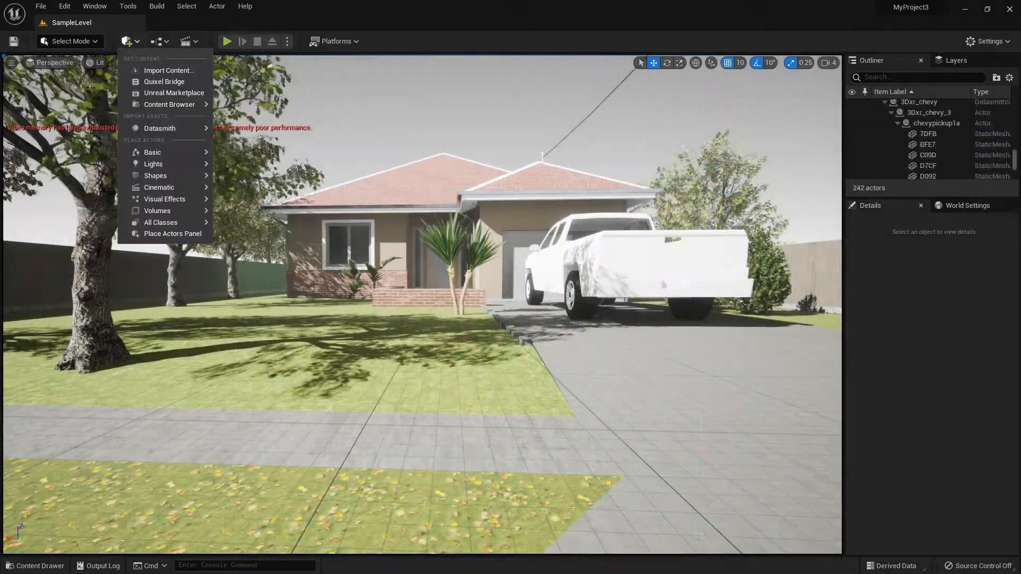
click(171, 81)
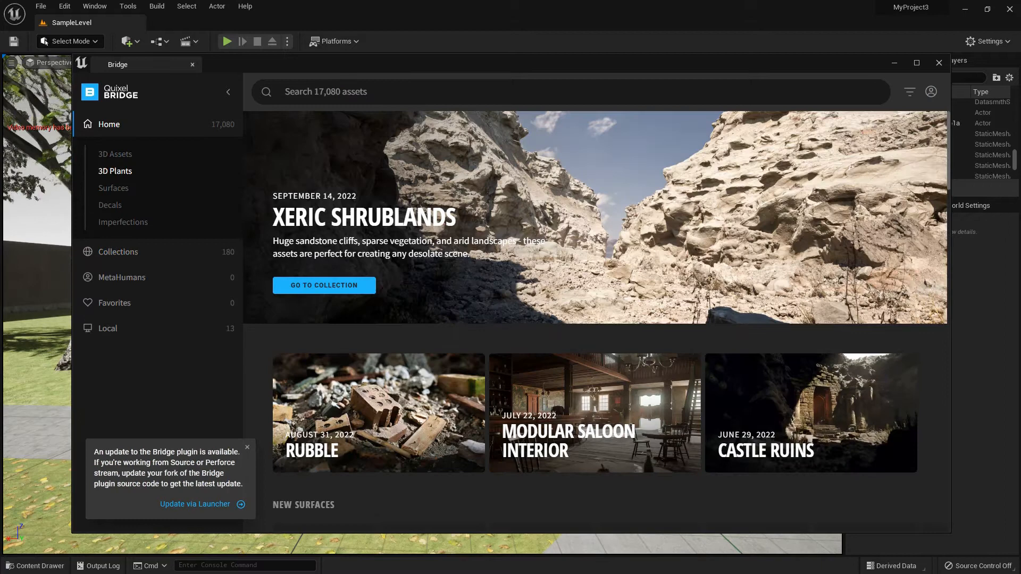
click(113, 188)
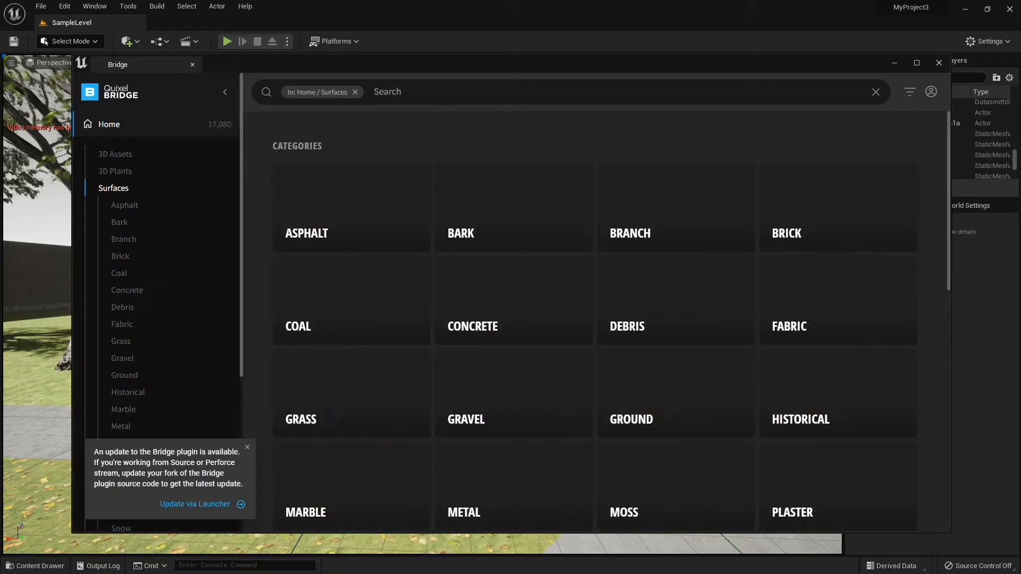
scroll(121, 266, down, 1)
click(121, 381)
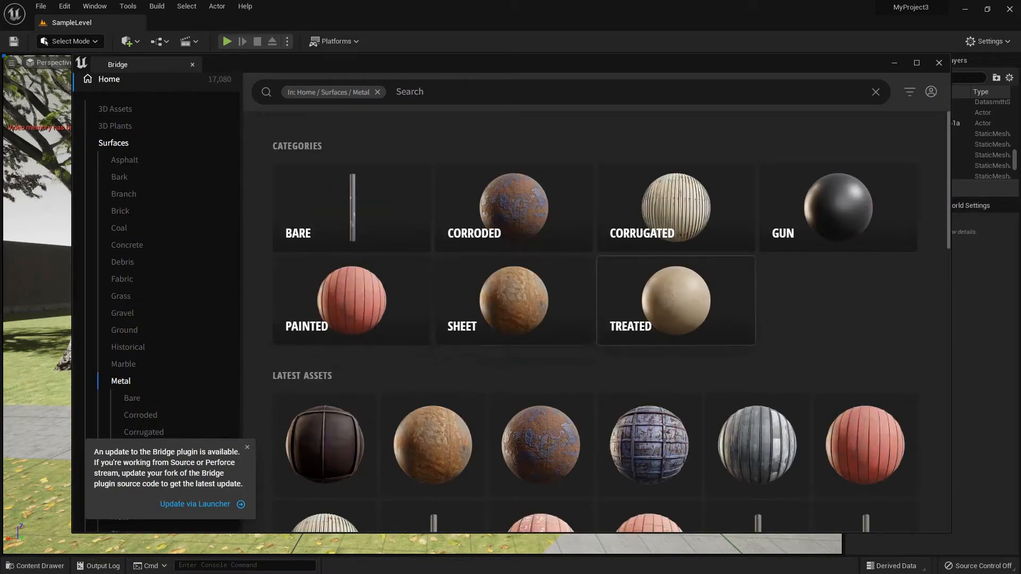
click(514, 300)
drag(514, 63, 392, 36)
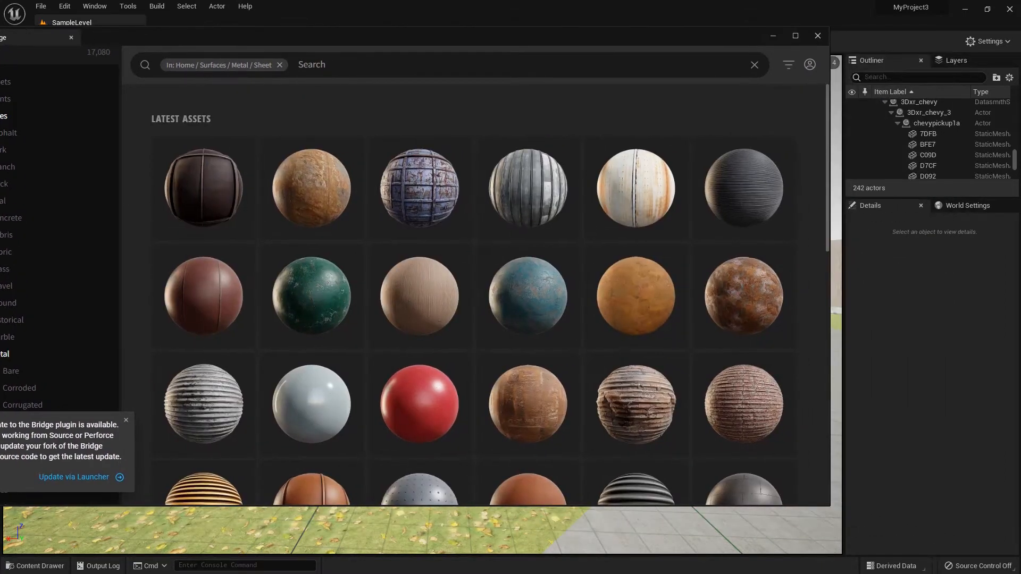
scroll(490, 294, down, 8)
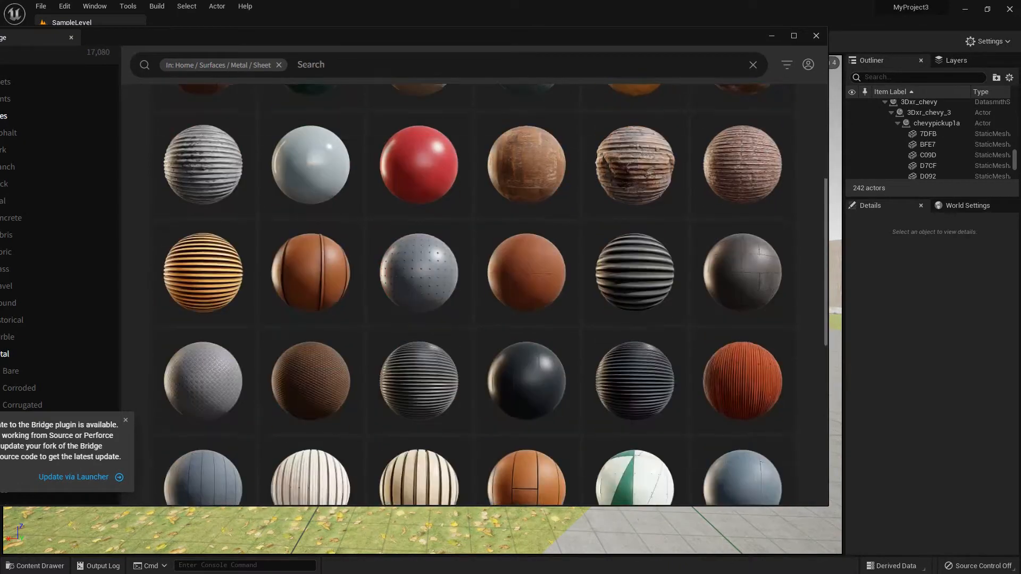
scroll(744, 213, up, 10)
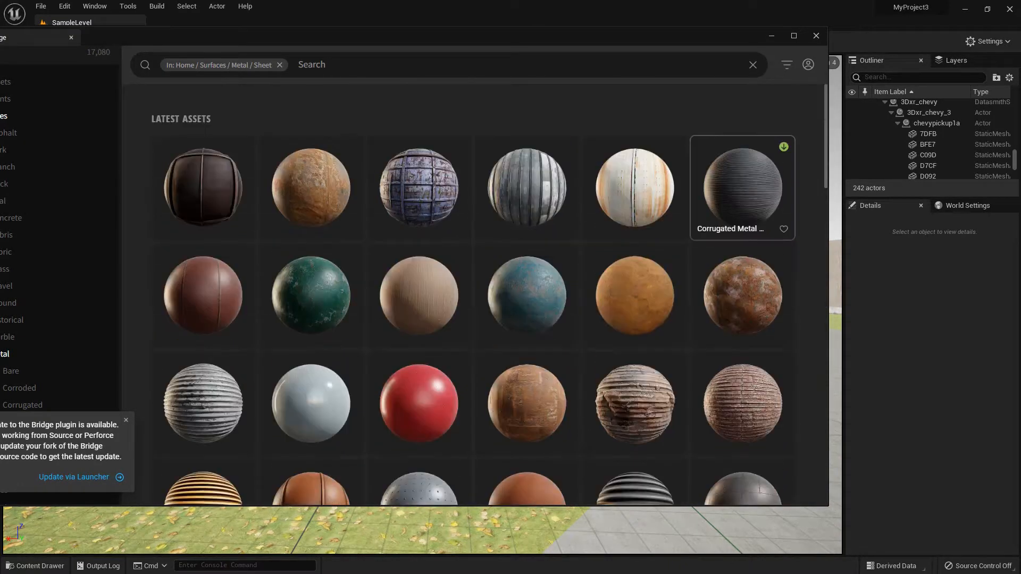
scroll(744, 213, down, 5)
scroll(745, 296, up, 5)
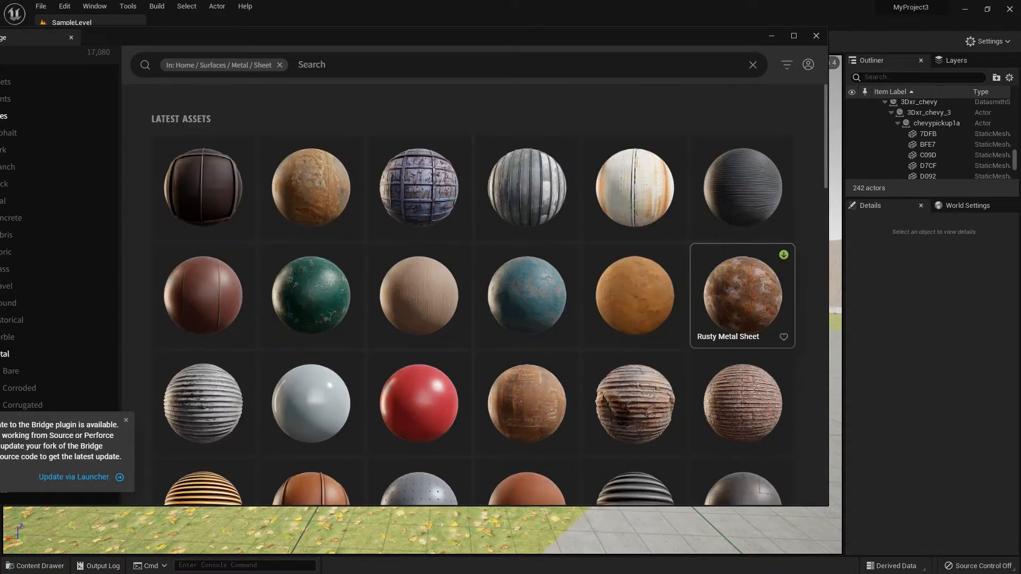
drag(287, 37, 368, 32)
click(92, 367)
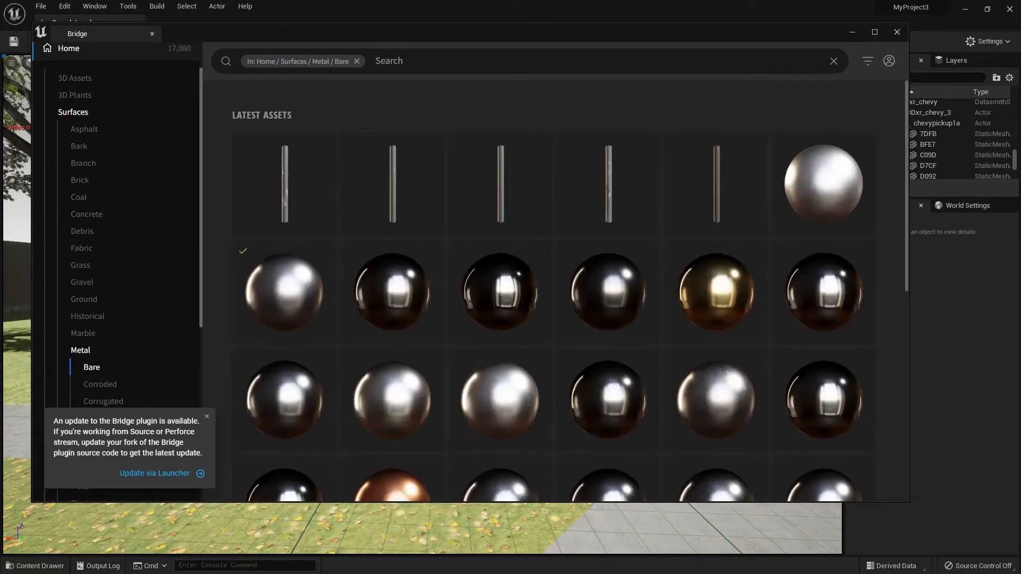
scroll(92, 368, down, 3)
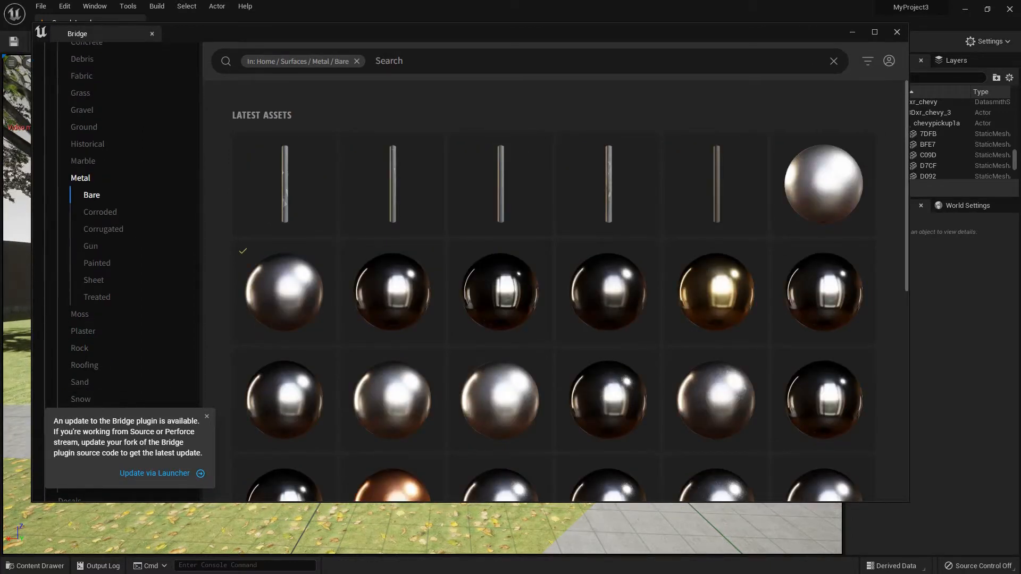
scroll(715, 194, down, 4)
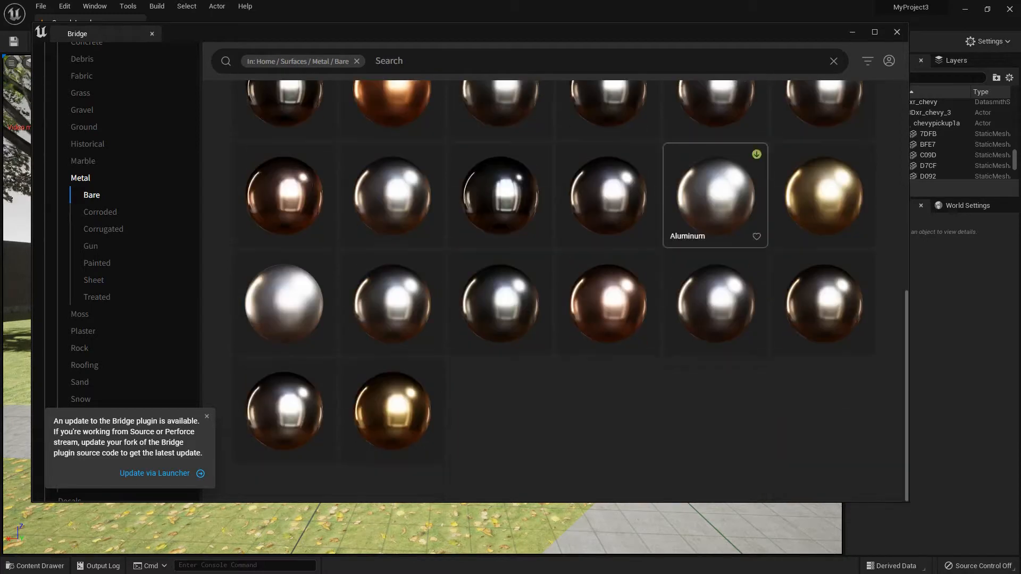
- Add the Rusty Green Metal Sheet surface from Bridge's Corroded metal category to the project at Medium Quality and close Bridge
click(100, 212)
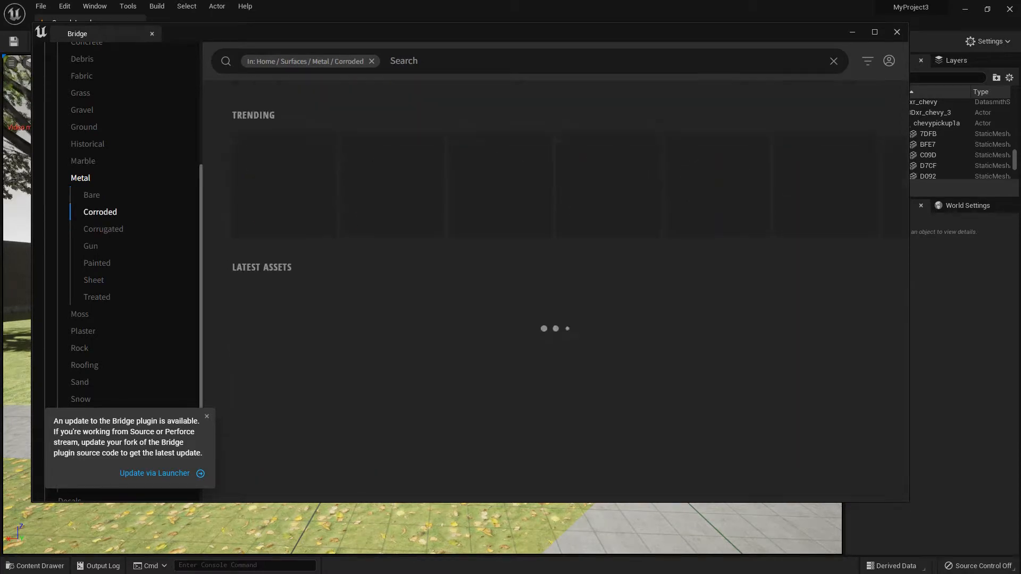
scroll(340, 213, down, 5)
click(824, 329)
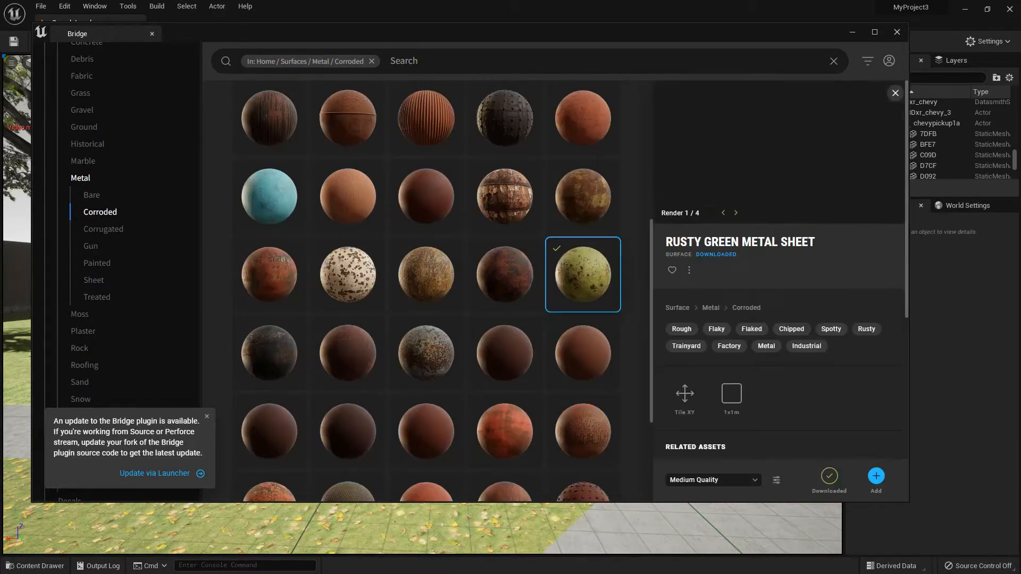
click(875, 477)
click(897, 32)
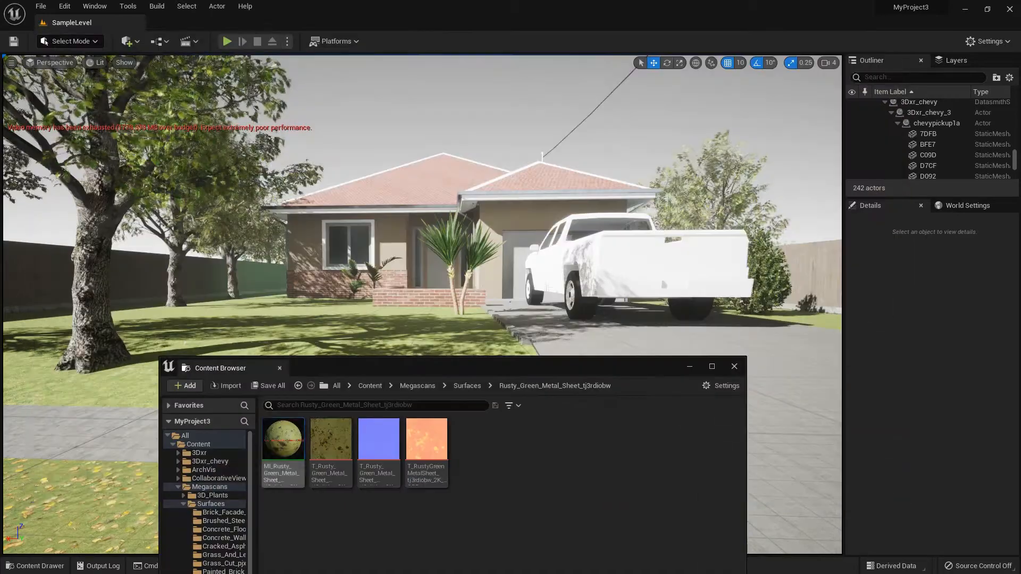
- Apply the MI_Rusty_Green_Metal_Sheet material to the pickup's body and make that material Two Sided
drag(283, 440, 638, 261)
double_click(283, 441)
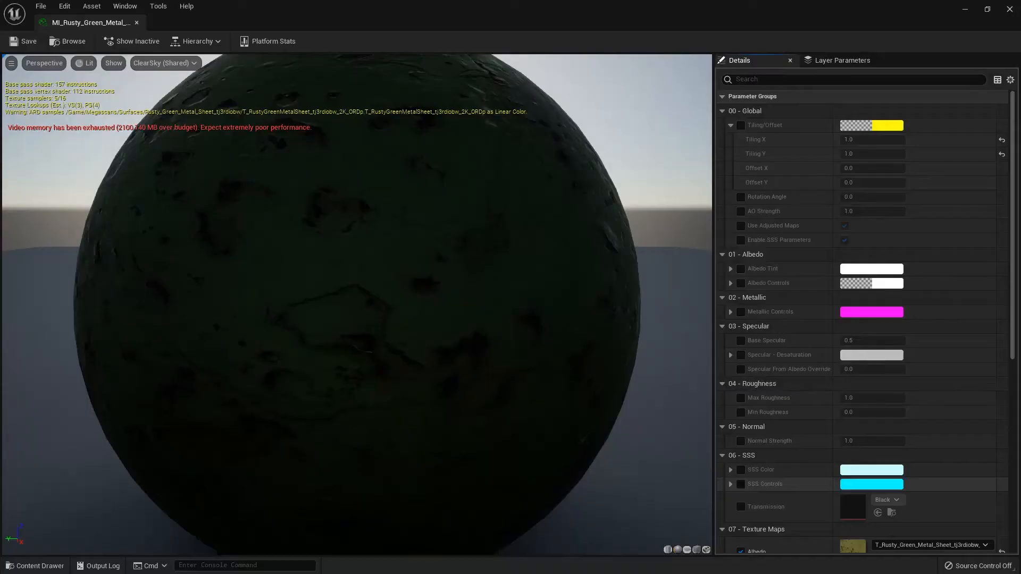
scroll(766, 371, down, 6)
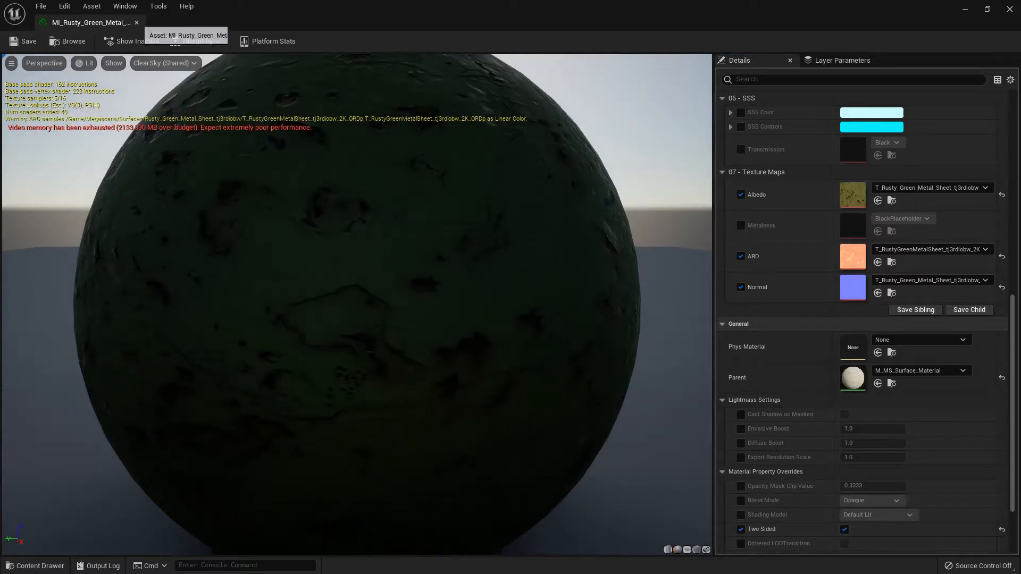
click(136, 22)
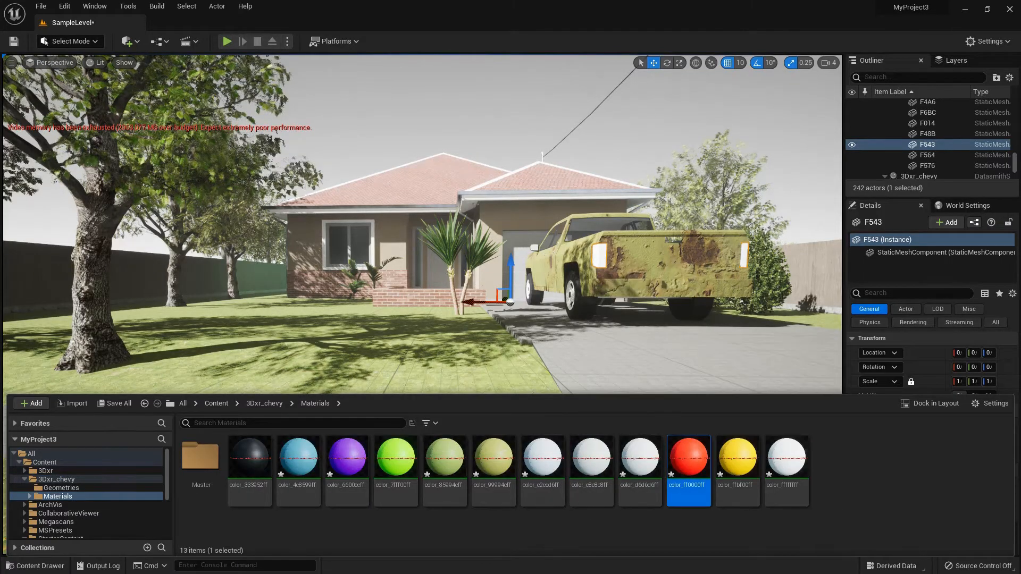
- Darken the tail lights' color_ff0000ff material to a Base_Color R value of 0.296875 and set its Emissive Boost to 1.1
click(928, 367)
double_click(969, 490)
click(867, 123)
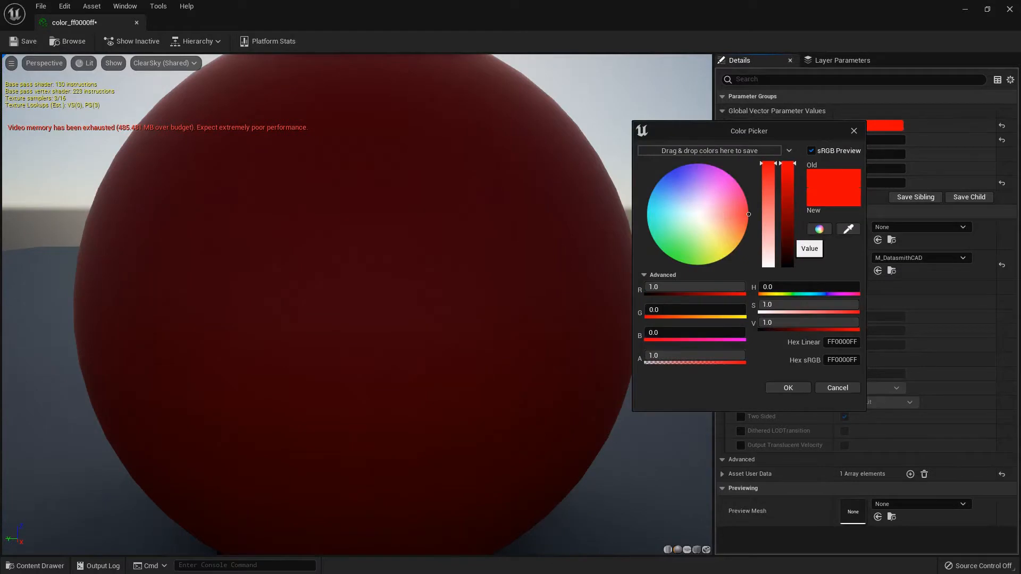
click(788, 236)
click(788, 389)
click(740, 317)
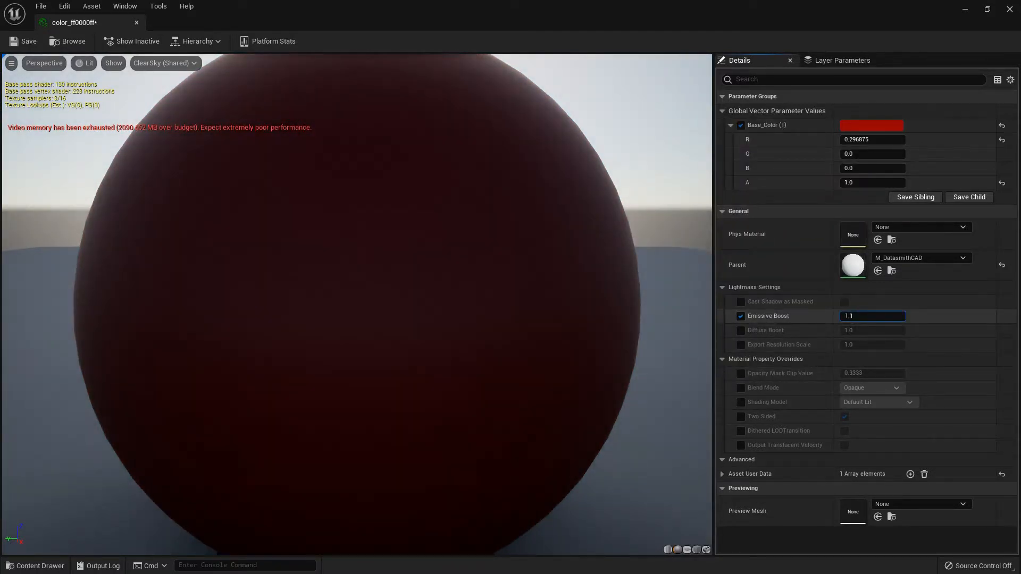
key(Return)
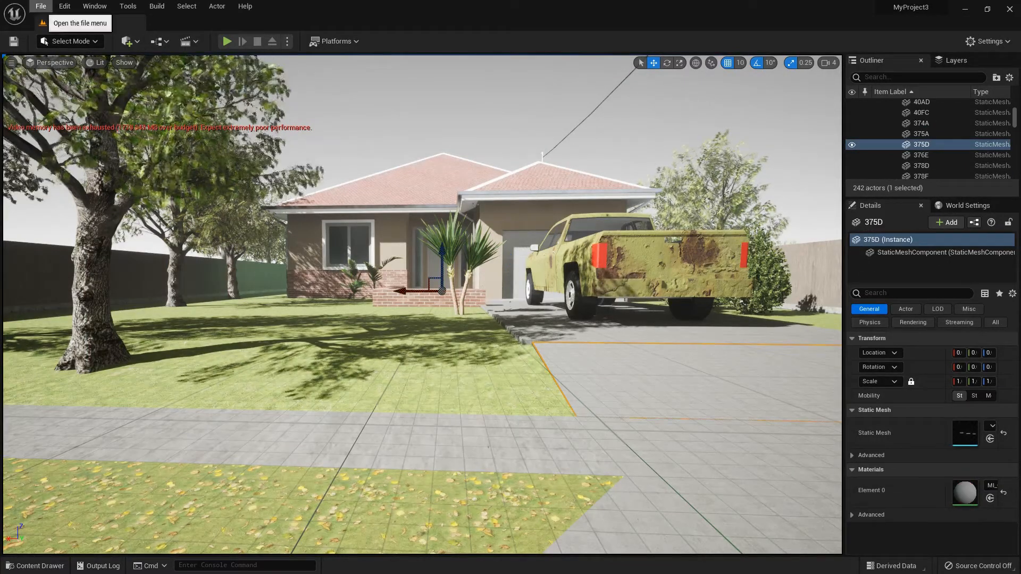
- Save the level and show the house roof in a lit top view
click(41, 6)
click(71, 103)
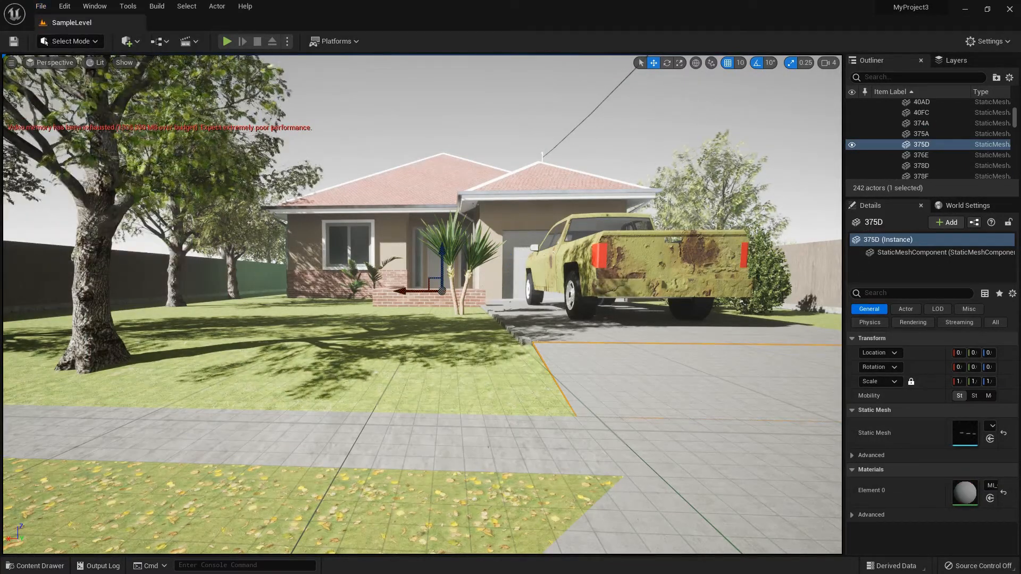
click(404, 181)
click(51, 63)
click(57, 101)
scroll(513, 288, up, 20)
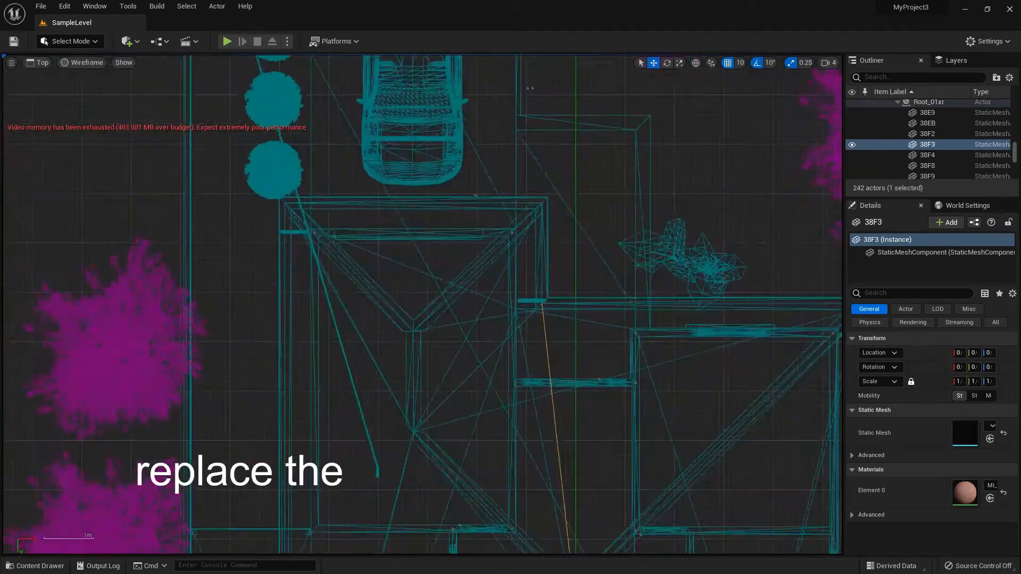
click(82, 63)
click(77, 87)
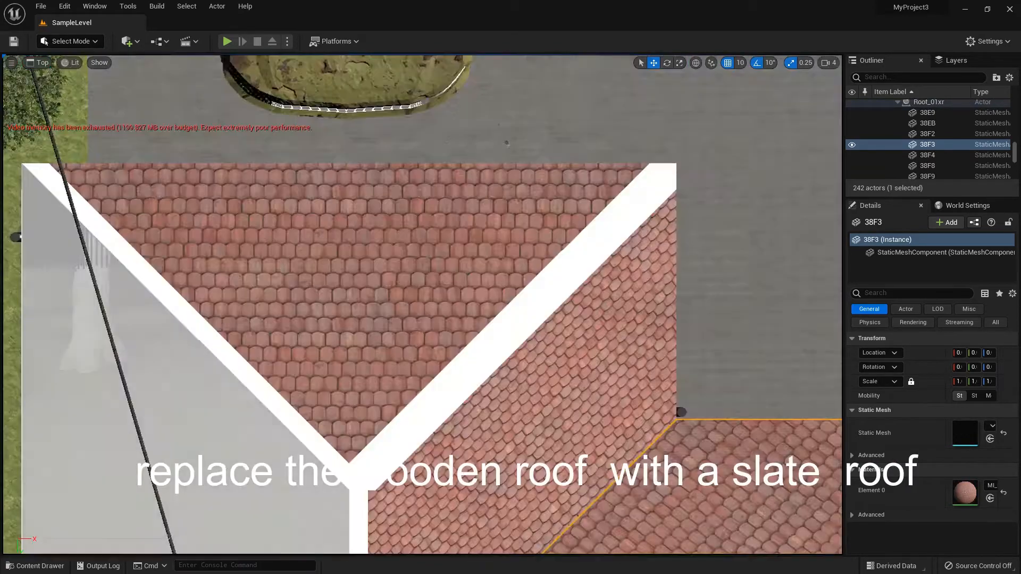
- Download the dark Roof Tiles surface from Quixel Bridge's Roofing category at Medium Quality and add it to the project
click(348, 287)
click(128, 41)
click(154, 82)
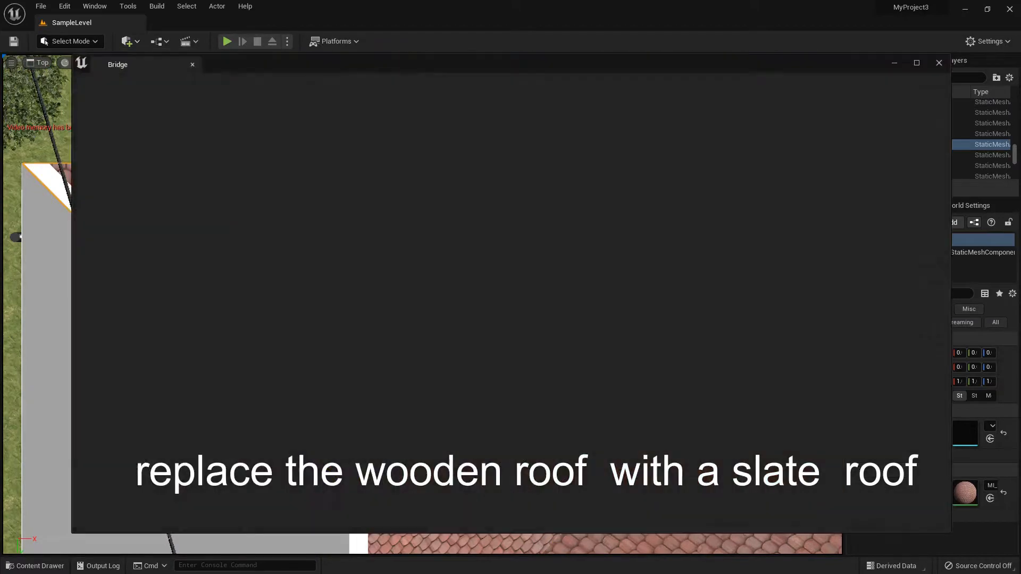
click(113, 187)
scroll(159, 266, down, 5)
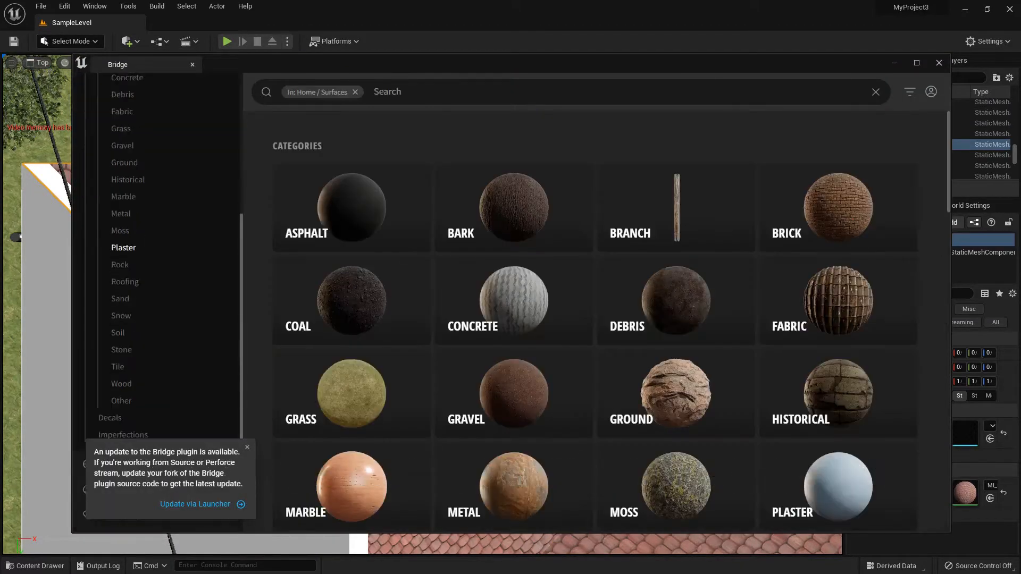
click(125, 261)
scroll(541, 307, down, 12)
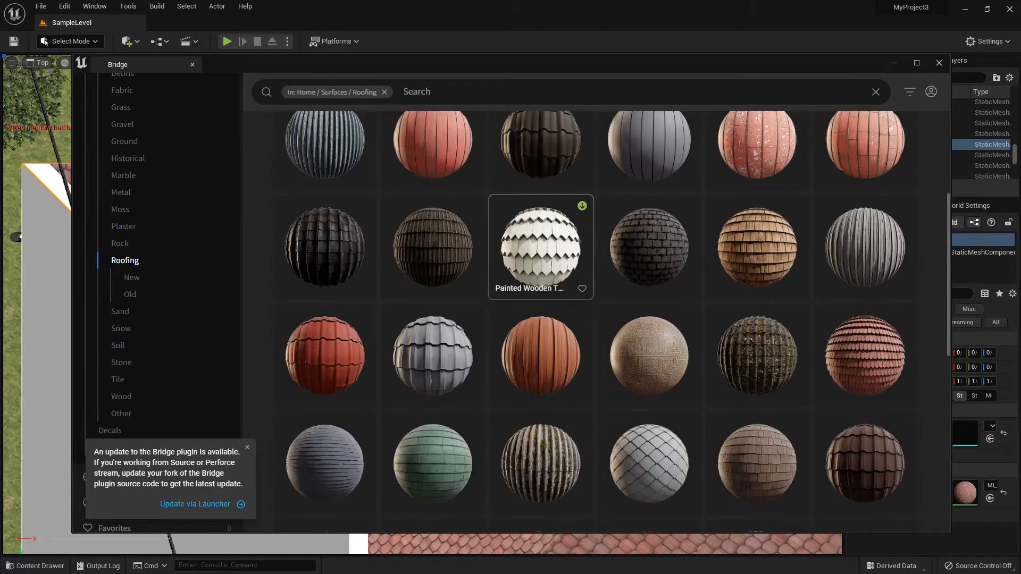
click(541, 255)
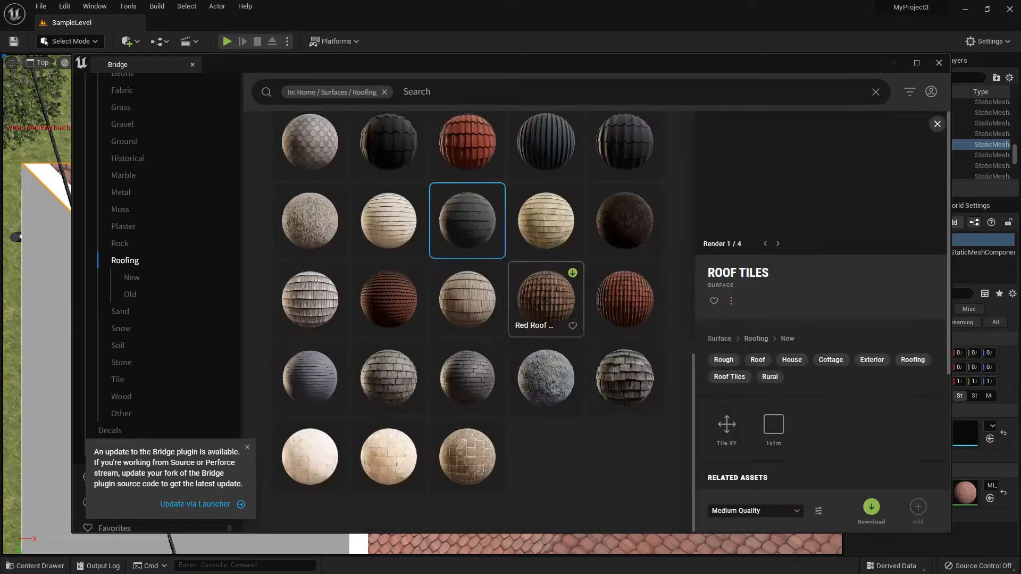
click(872, 507)
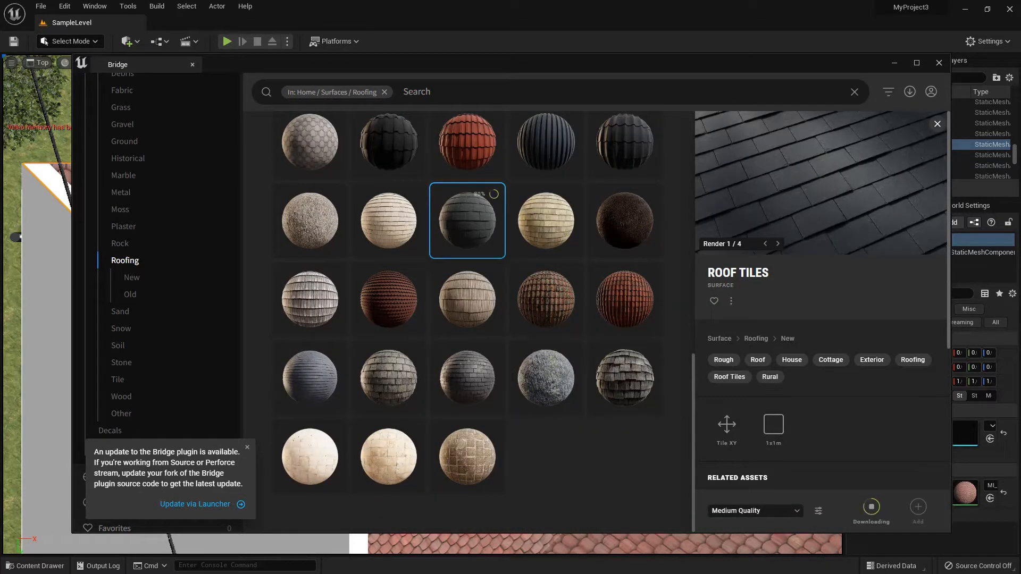
click(918, 506)
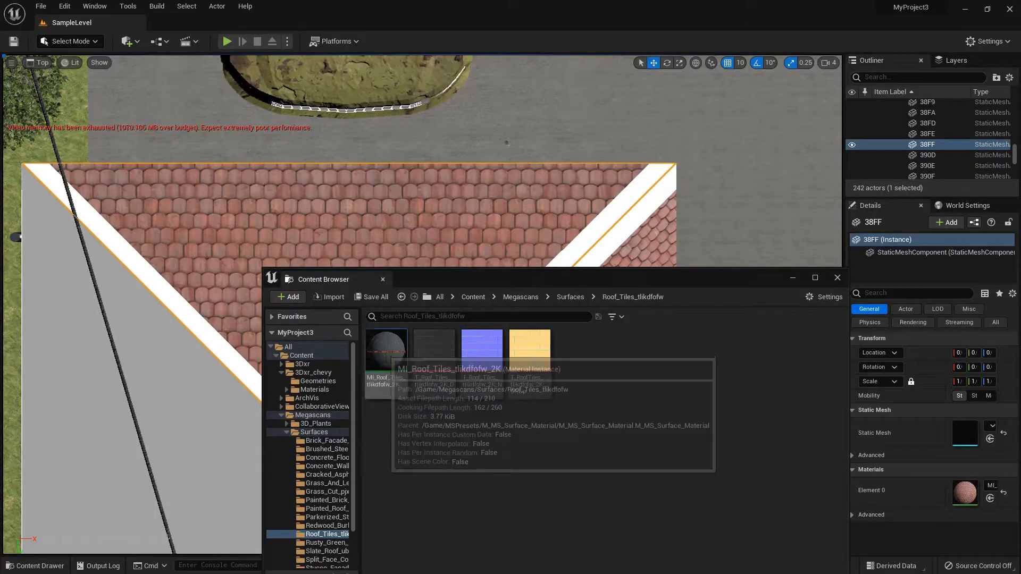
- Apply the MI_Roof_Tiles material to the house's roof faces and return to the perspective view
drag(387, 351, 319, 229)
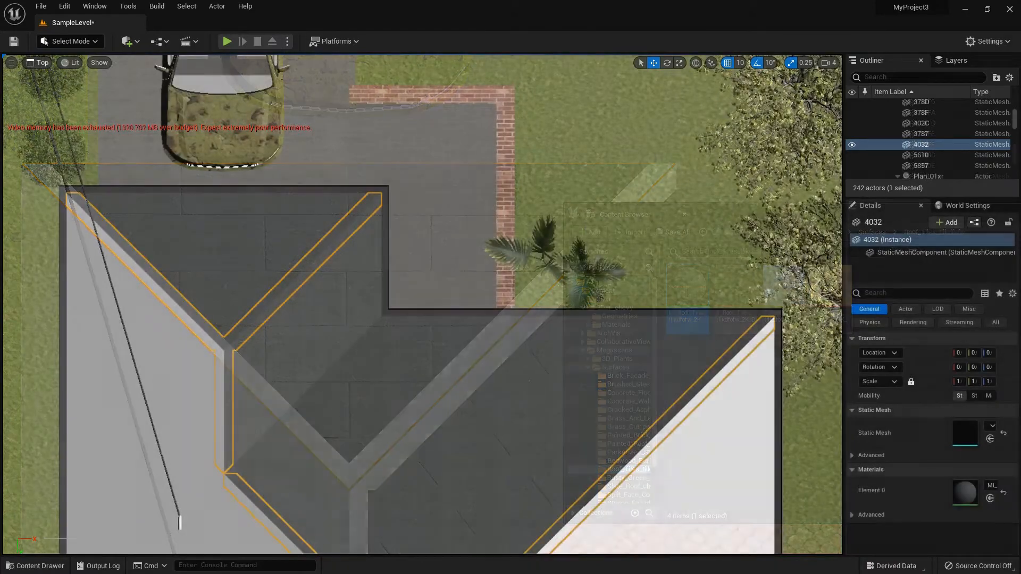
click(59, 90)
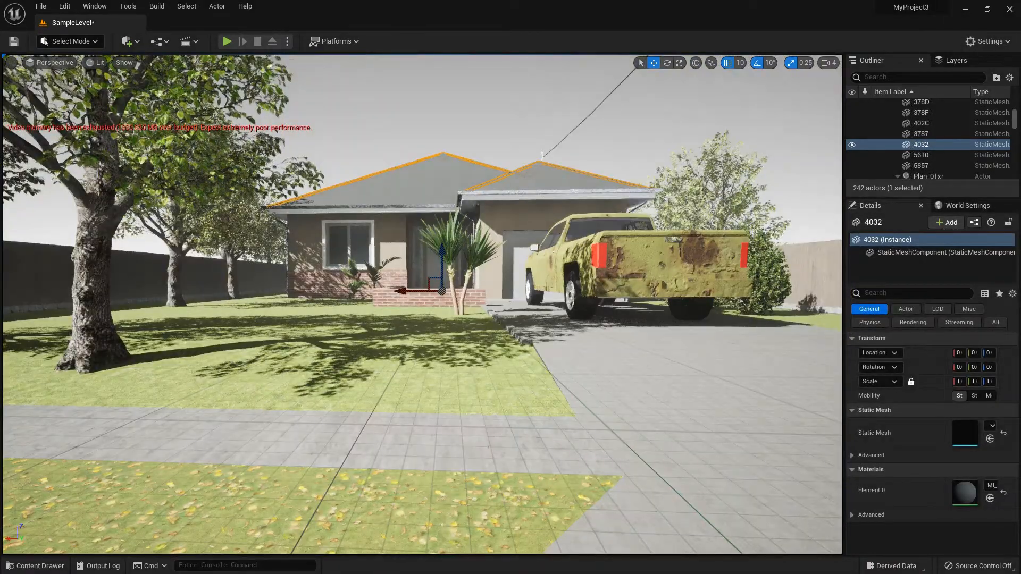
key(Escape)
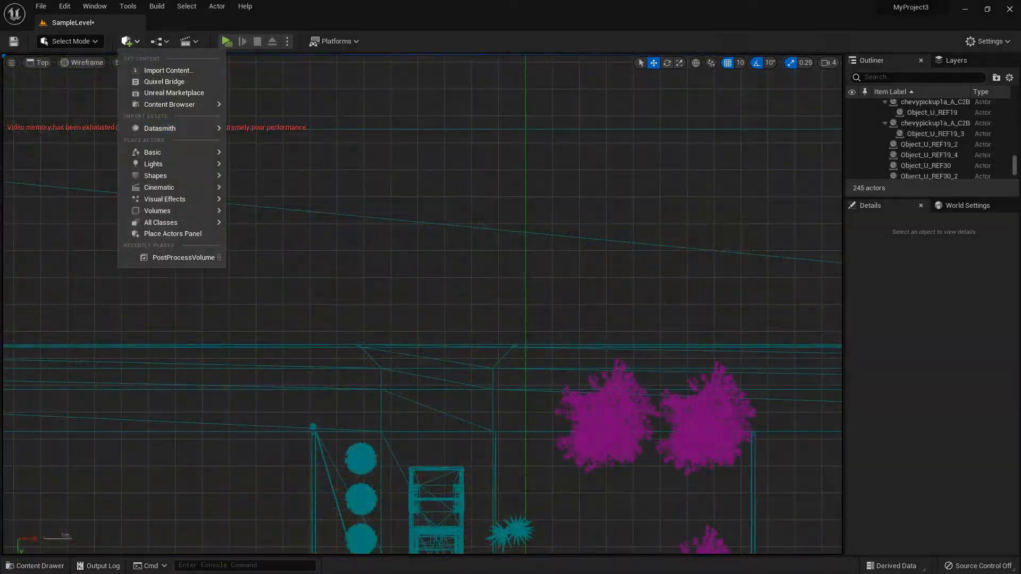
- Add a Cine Camera Actor and move it out to the street in front of the house in the top view
mouse_move(176, 187)
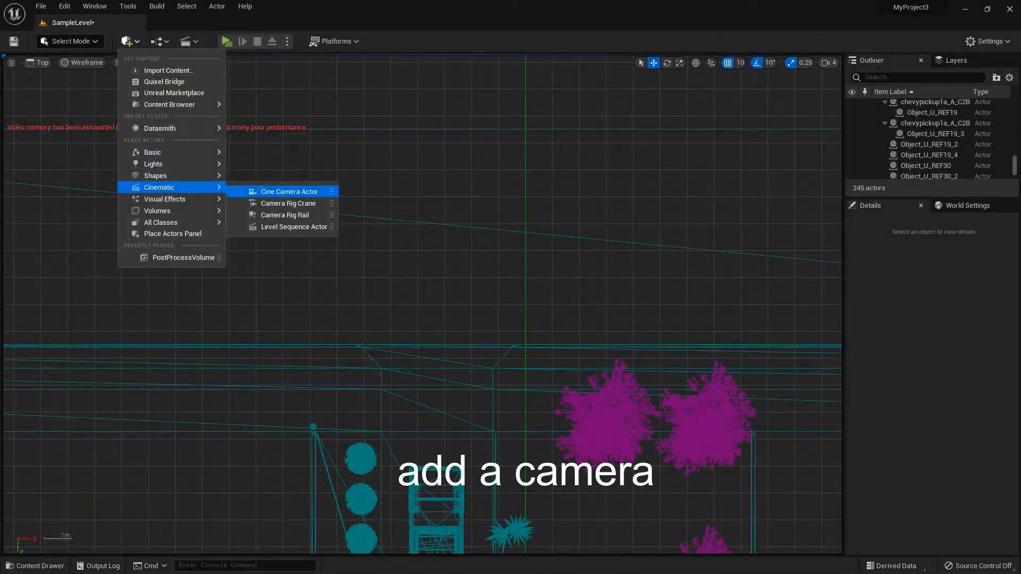
click(288, 189)
scroll(311, 196, down, 3)
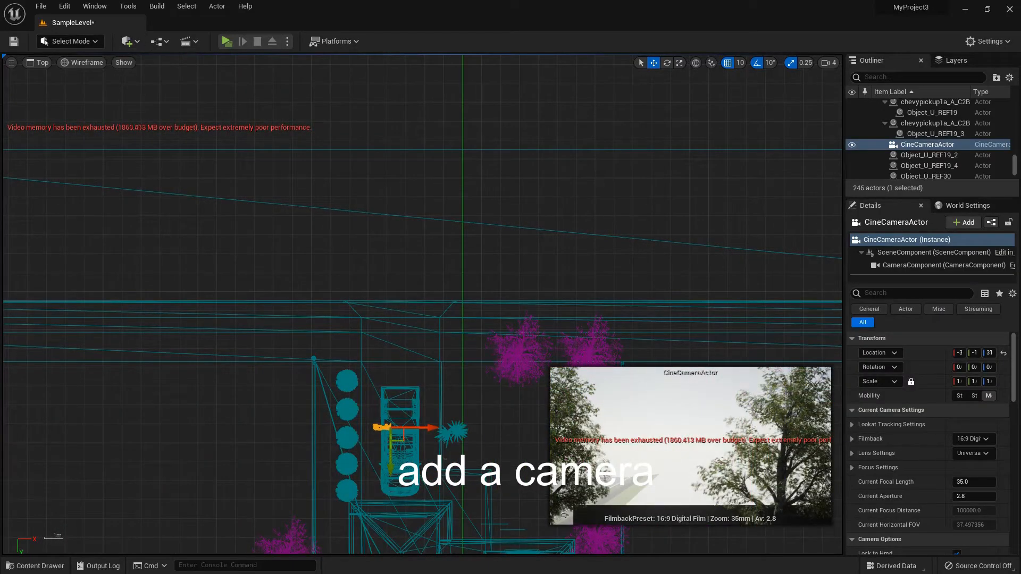
drag(391, 456, 407, 189)
- Rotate the cine camera about 90 degrees in plan so that it faces the front of the house
key(f)
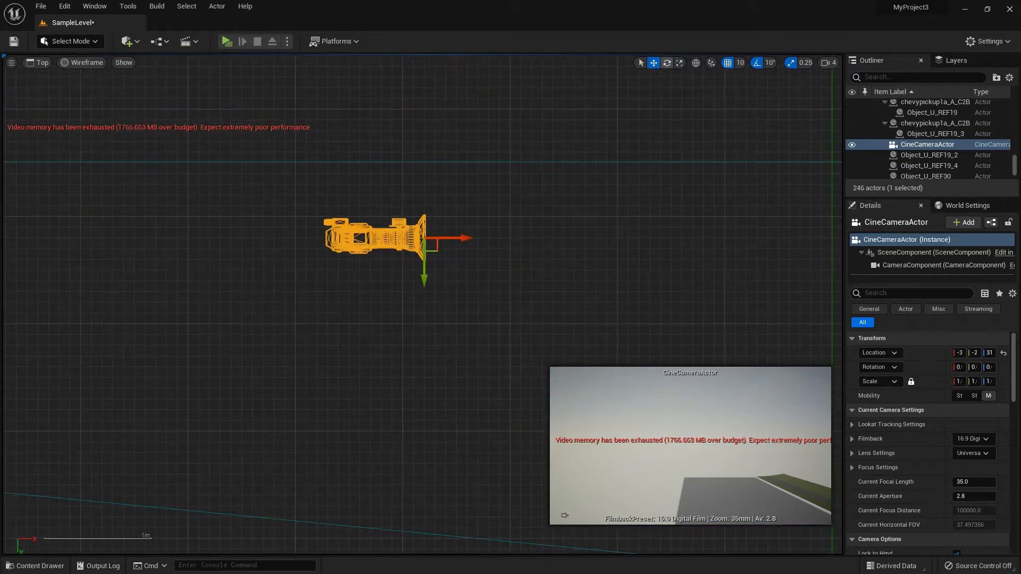
key(e)
drag(484, 237, 475, 278)
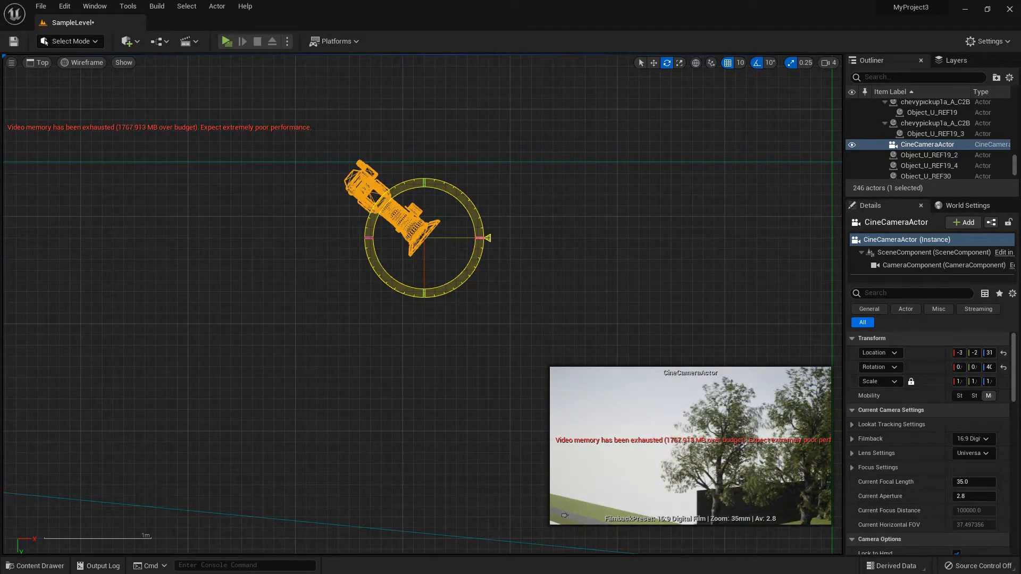
drag(487, 238, 472, 279)
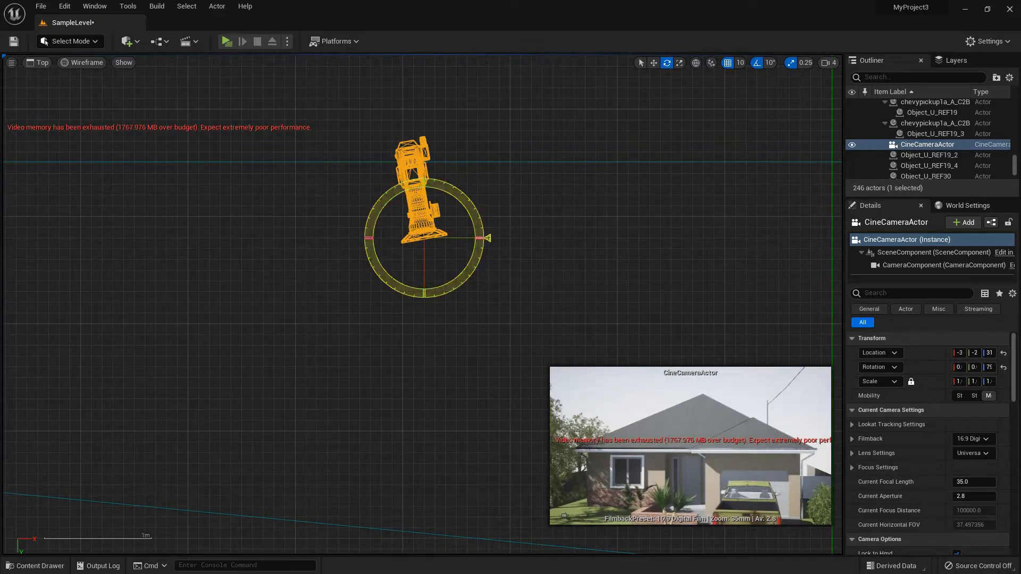
drag(487, 239, 485, 249)
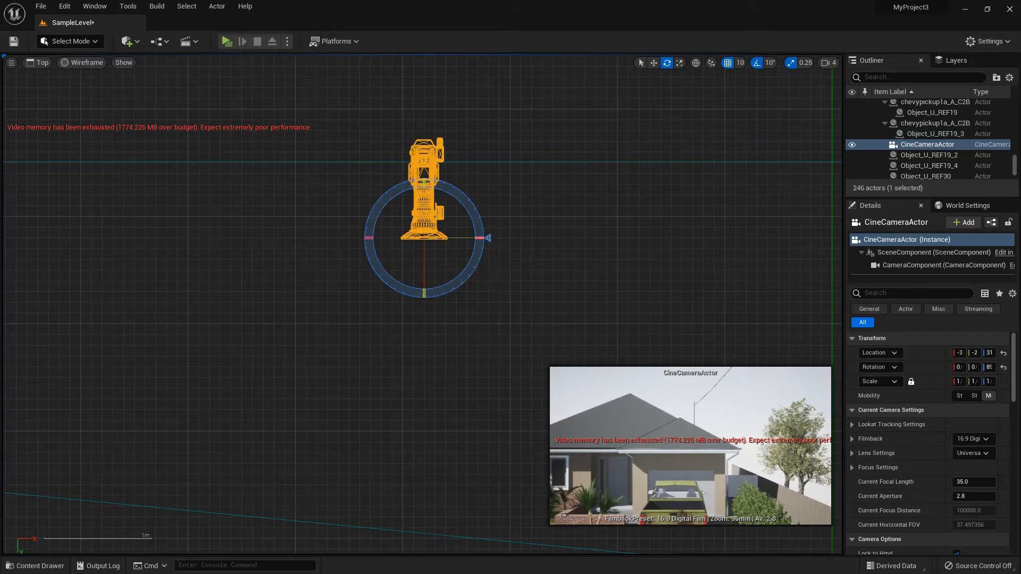
key(Escape)
- Move the cine camera back beyond the street and shift it sideways to frame the whole house front
click(424, 200)
key(w)
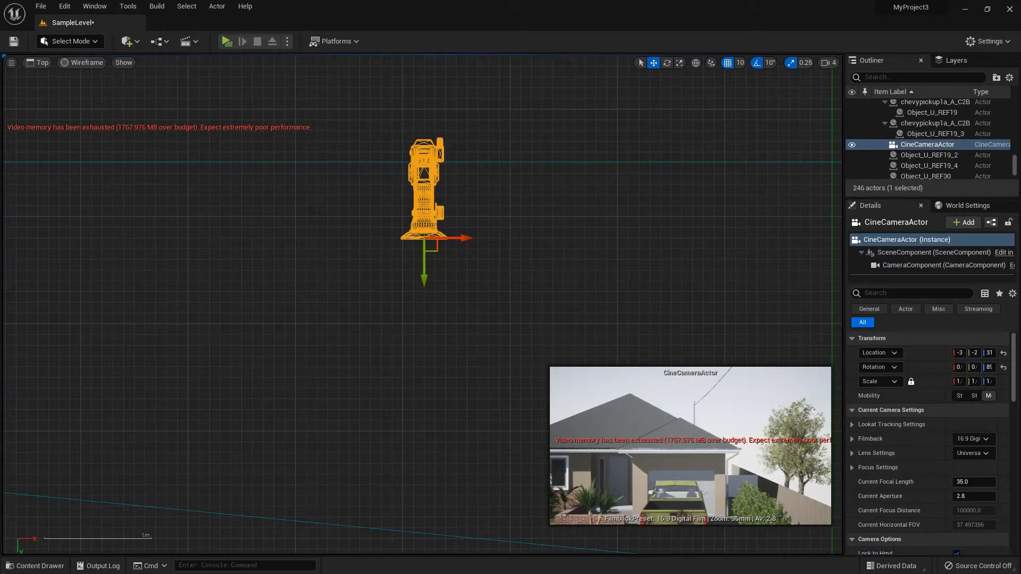
scroll(486, 215, down, 3)
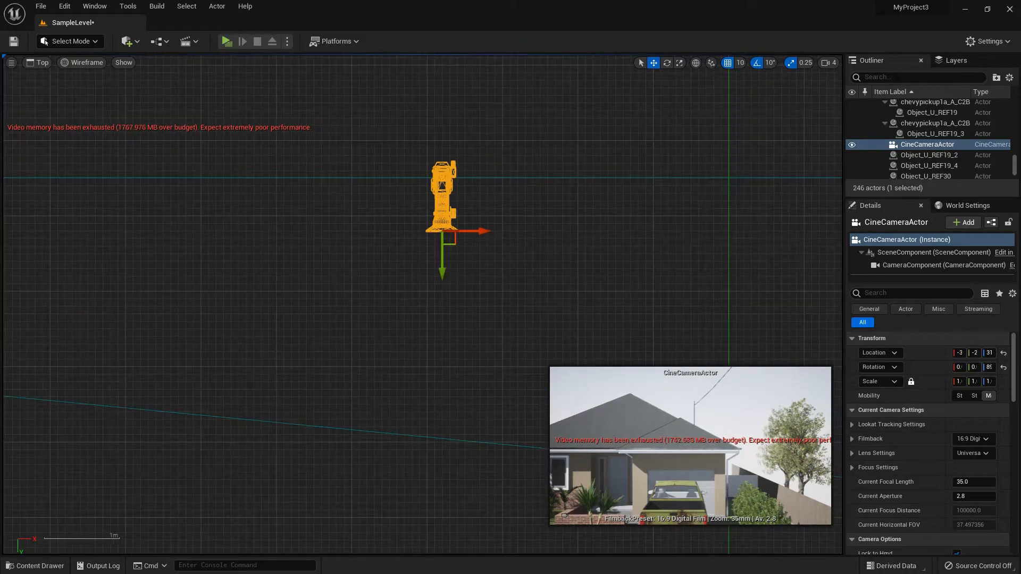
drag(442, 270, 451, 203)
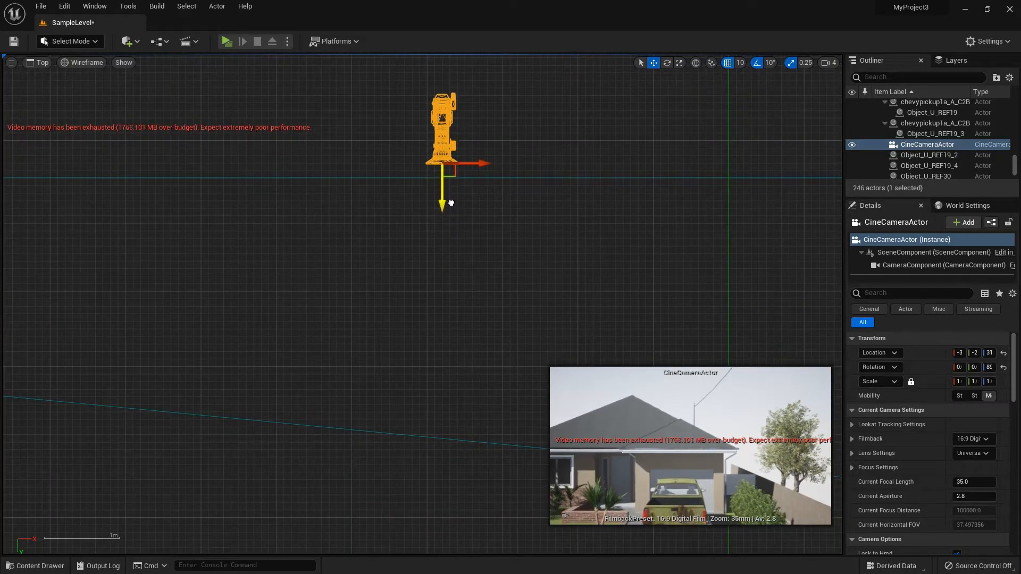
scroll(459, 216, down, 5)
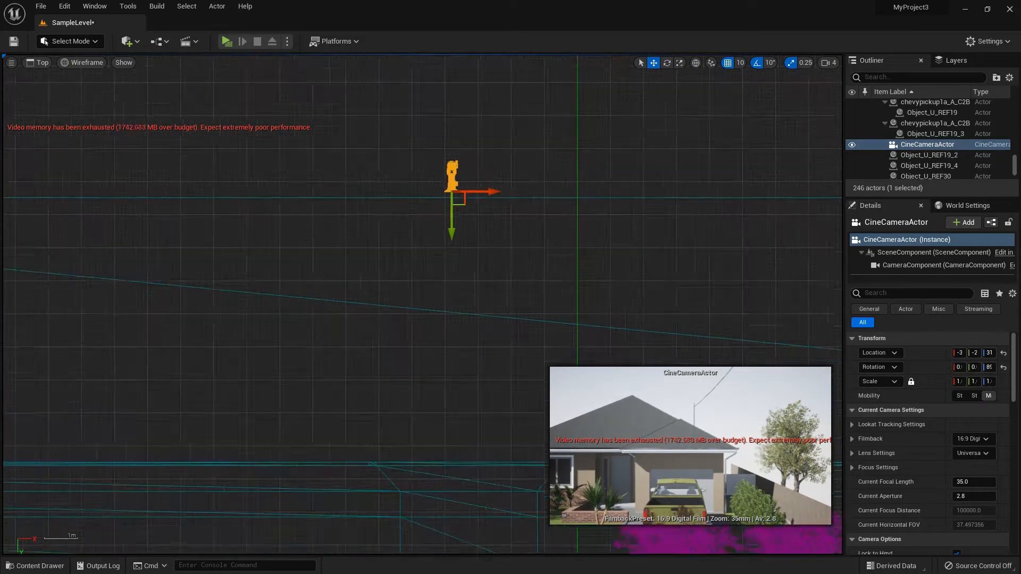
scroll(458, 215, down, 5)
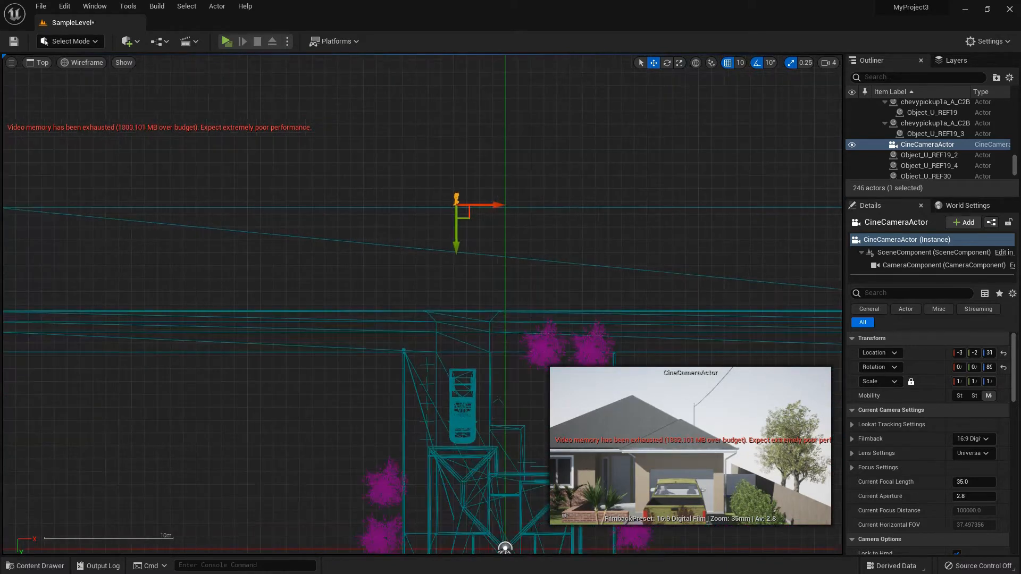
drag(458, 248, 458, 206)
drag(488, 168, 520, 168)
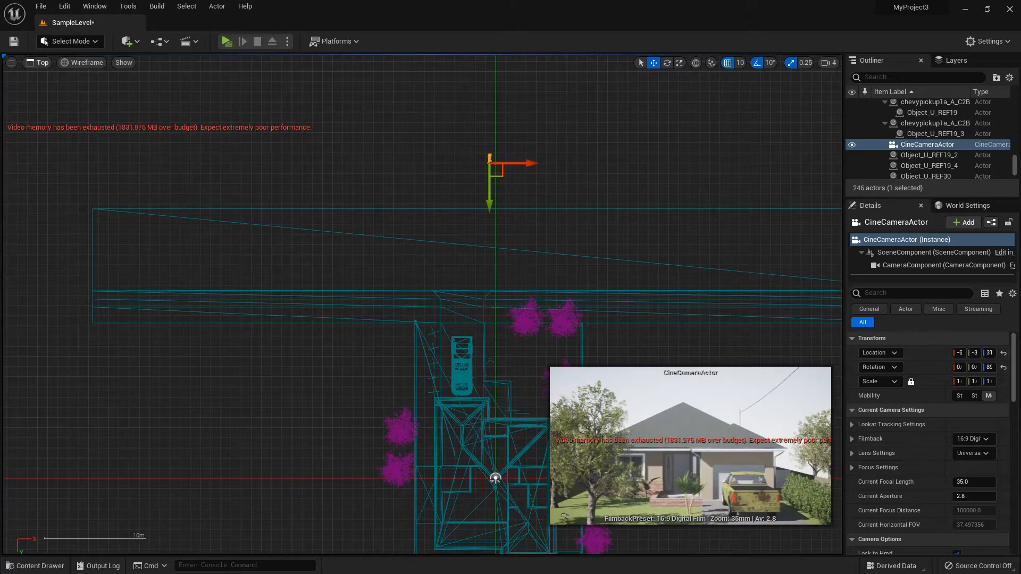
- Lower the cine camera and adjust its distance from the house in the Front view
click(38, 62)
click(53, 124)
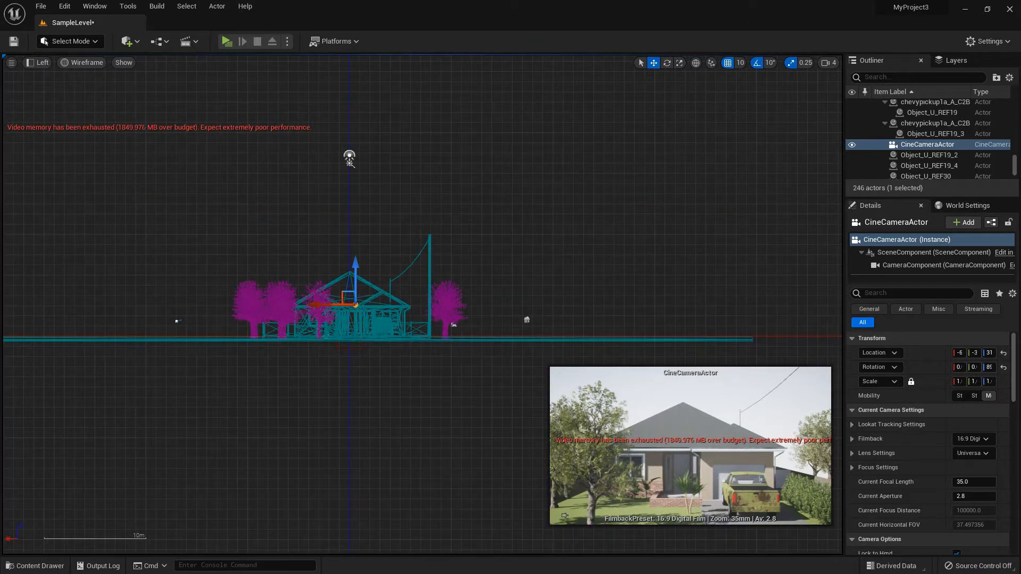
click(38, 63)
click(58, 146)
scroll(569, 319, up, 2)
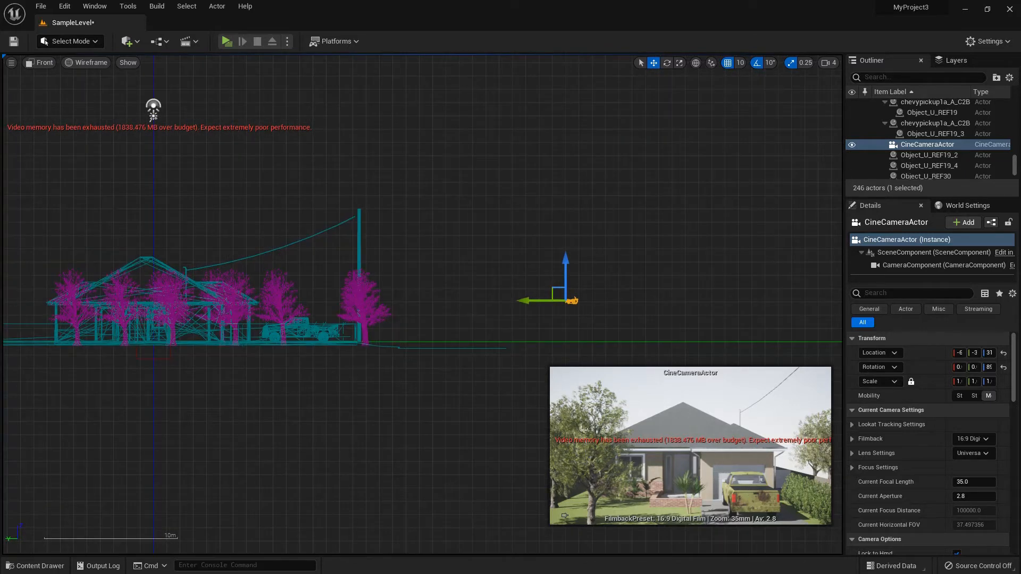
drag(566, 259, 566, 286)
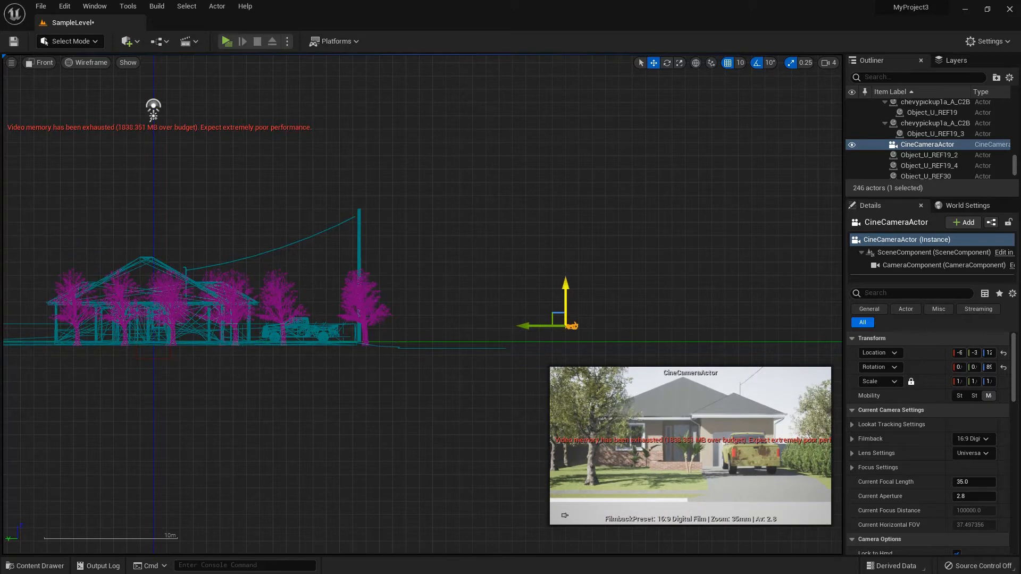
drag(525, 325, 506, 327)
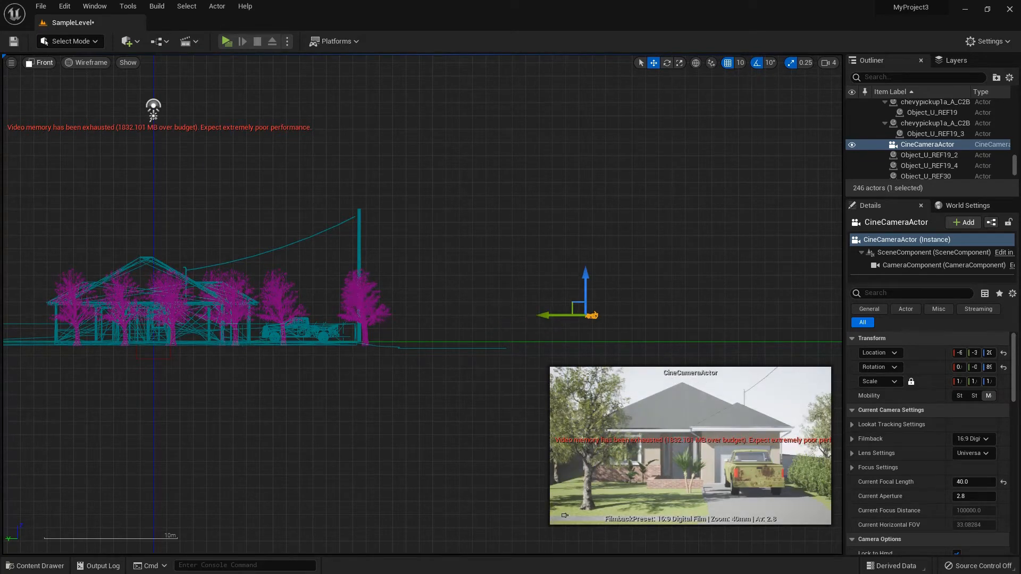
- Return to the lit perspective view and change the Fog Height Falloff of the ExponentialHeightFog actor
click(40, 62)
click(58, 75)
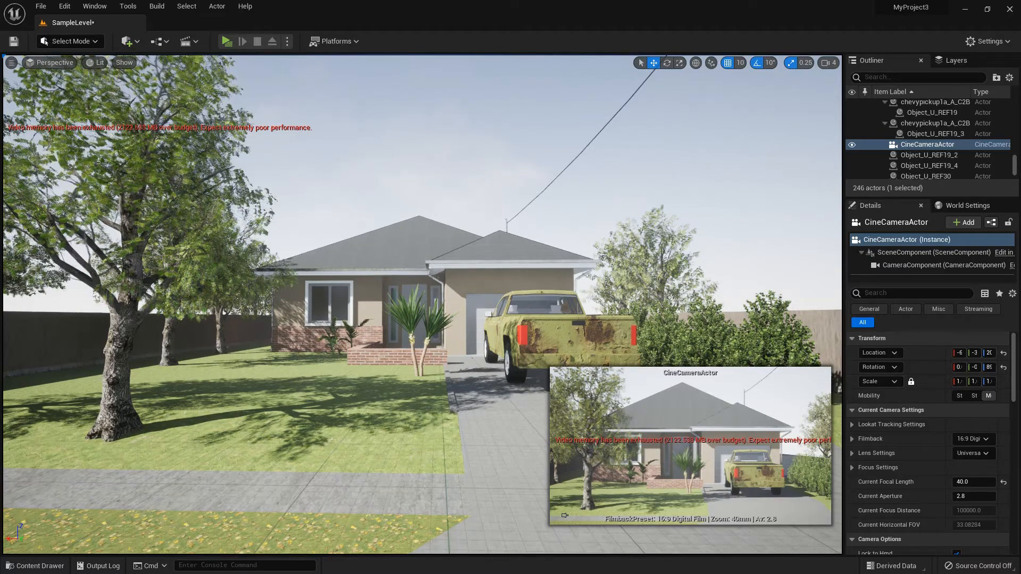
scroll(928, 138, up, 5)
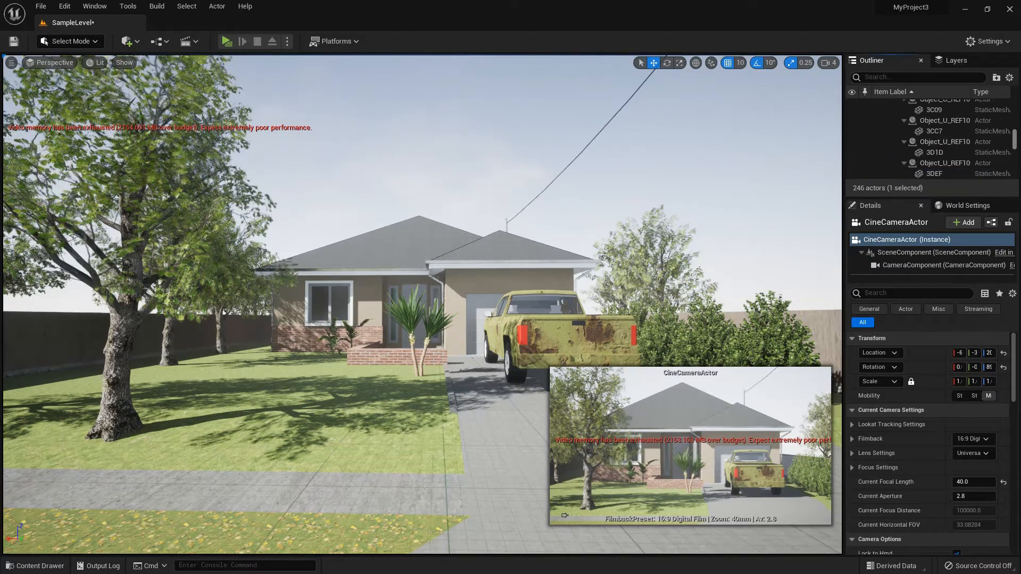
scroll(928, 138, up, 5)
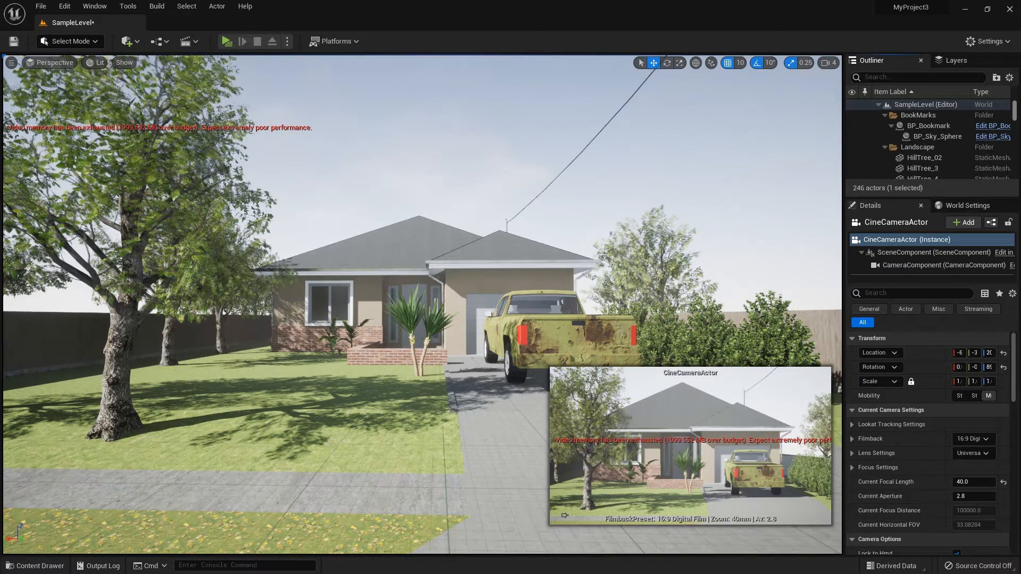
key(ctrl+z)
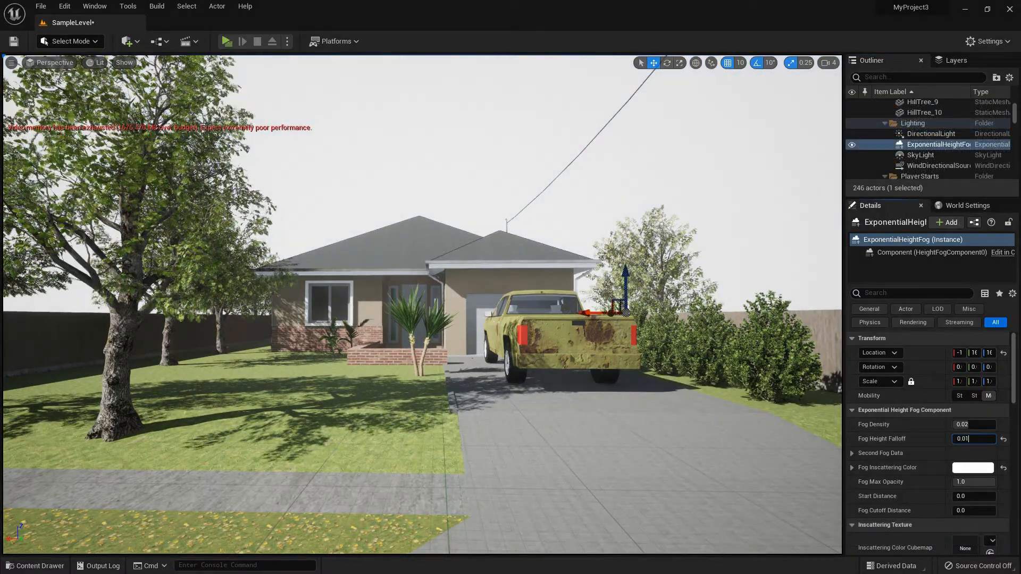
key(BackSpace)
key(BackSpace)
key(BackSpace)
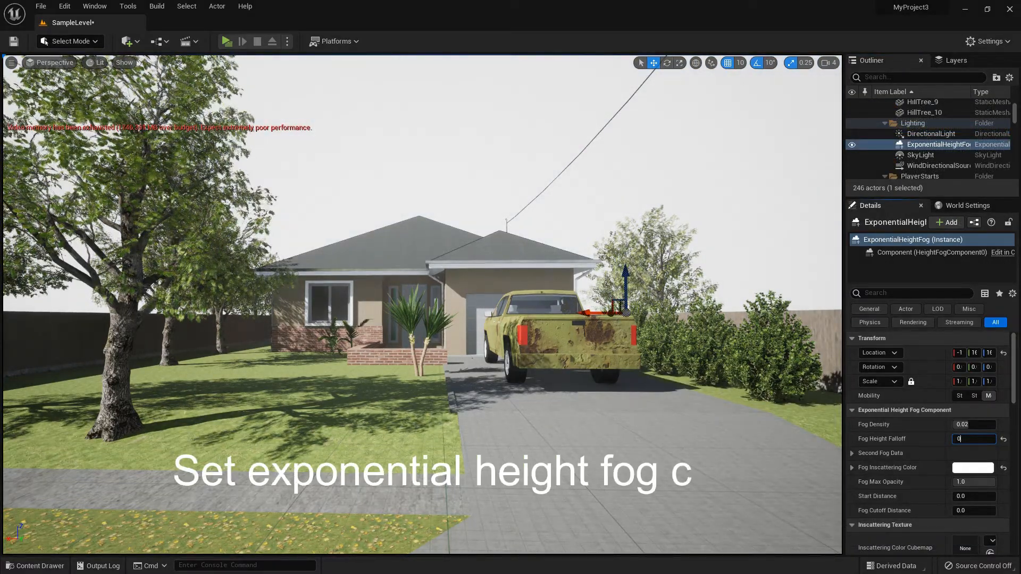
click(633, 443)
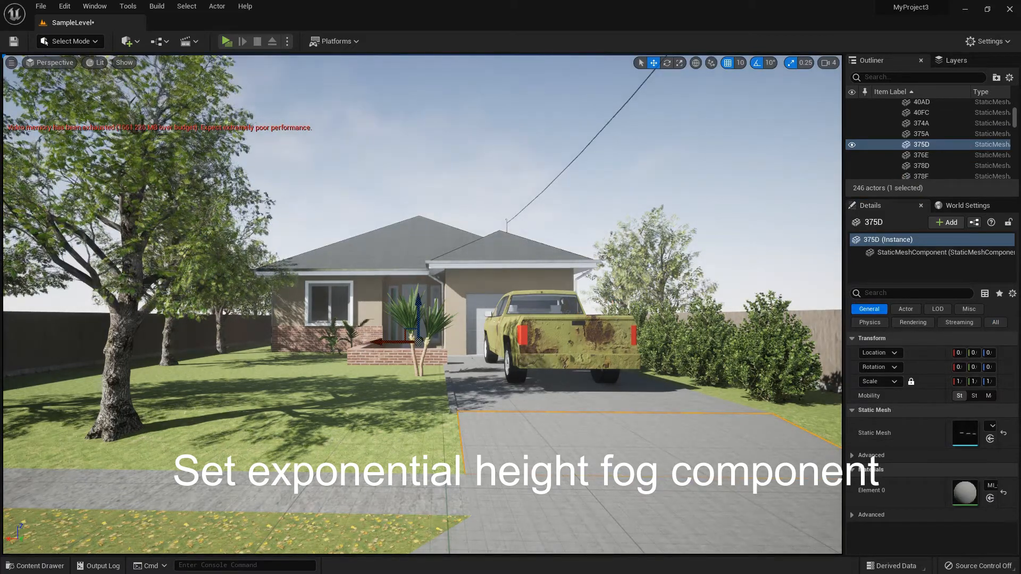
- Select the ExponentialHeightFog actor and set its Fog Height Falloff to 0.5
drag(1014, 117, 1015, 115)
scroll(929, 139, up, 4)
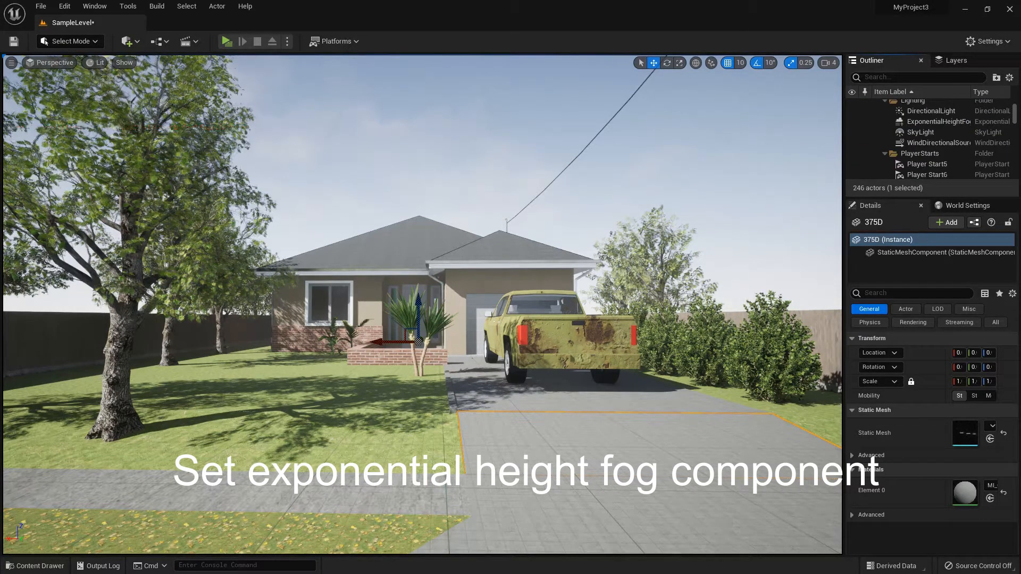
click(936, 122)
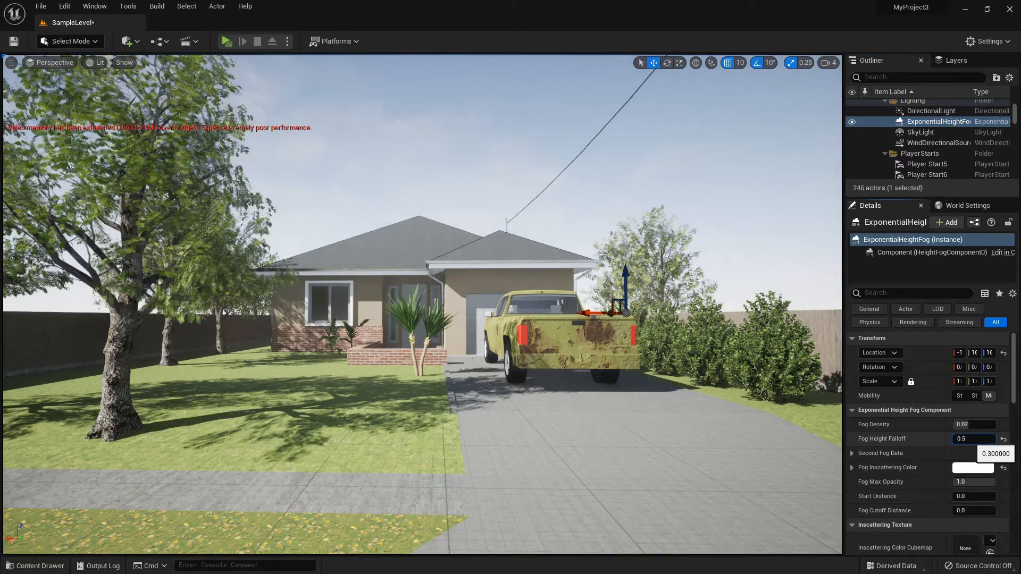
click(649, 443)
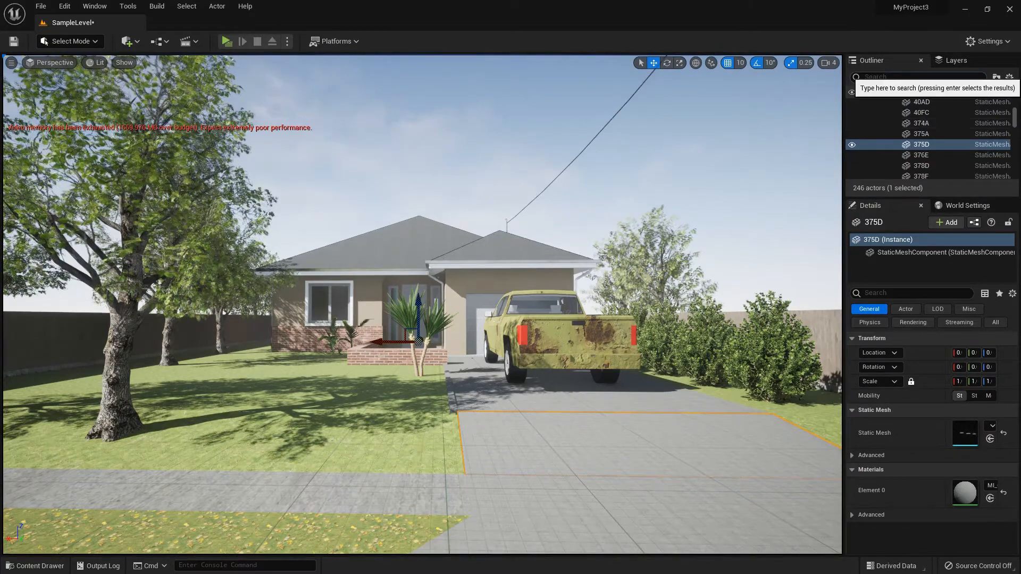
- Find the height fog actor by searching for fog, change its Fog Height Falloff again, and save the current level
text(fog)
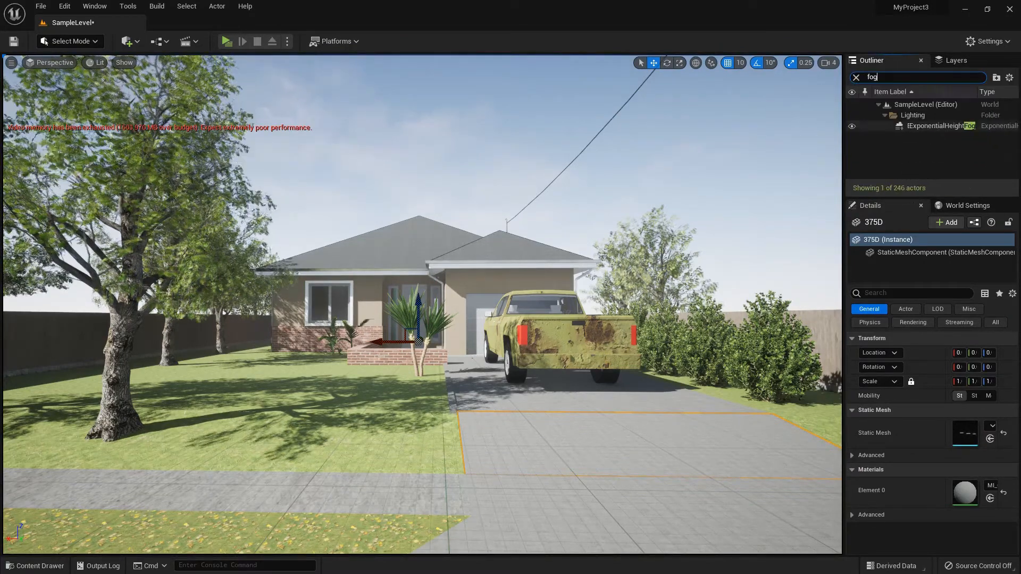
key(Return)
click(973, 438)
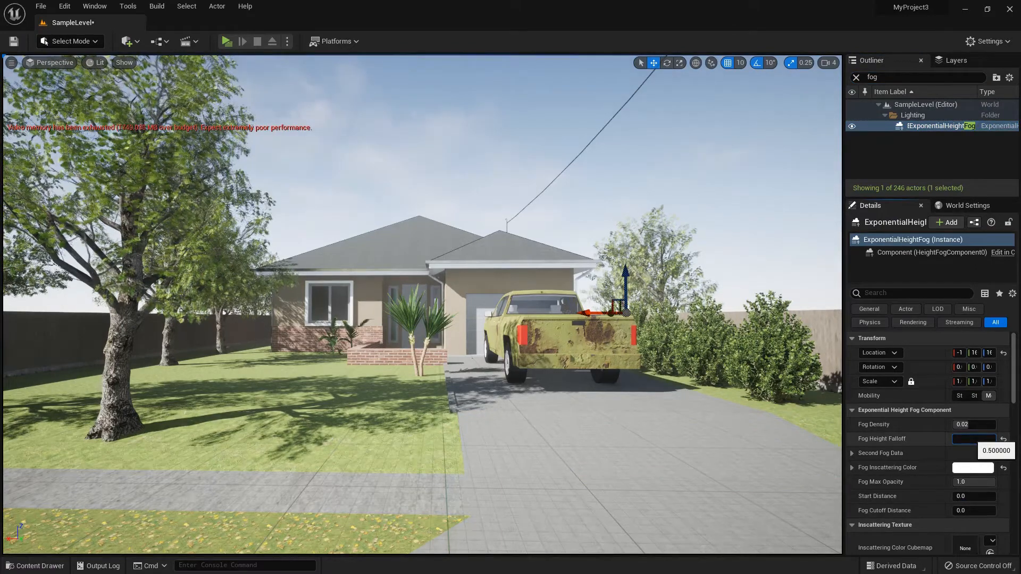
click(719, 447)
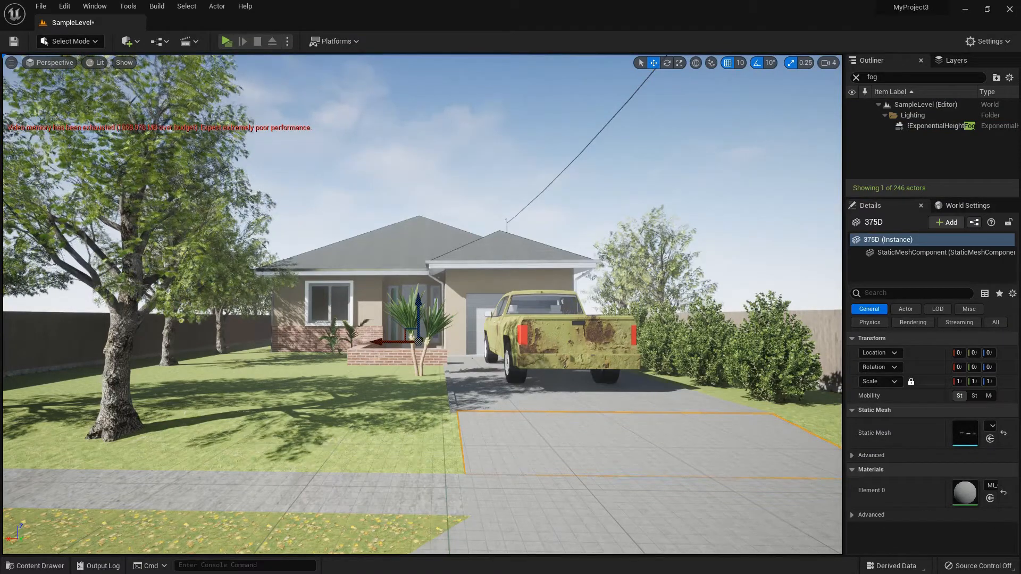
click(41, 6)
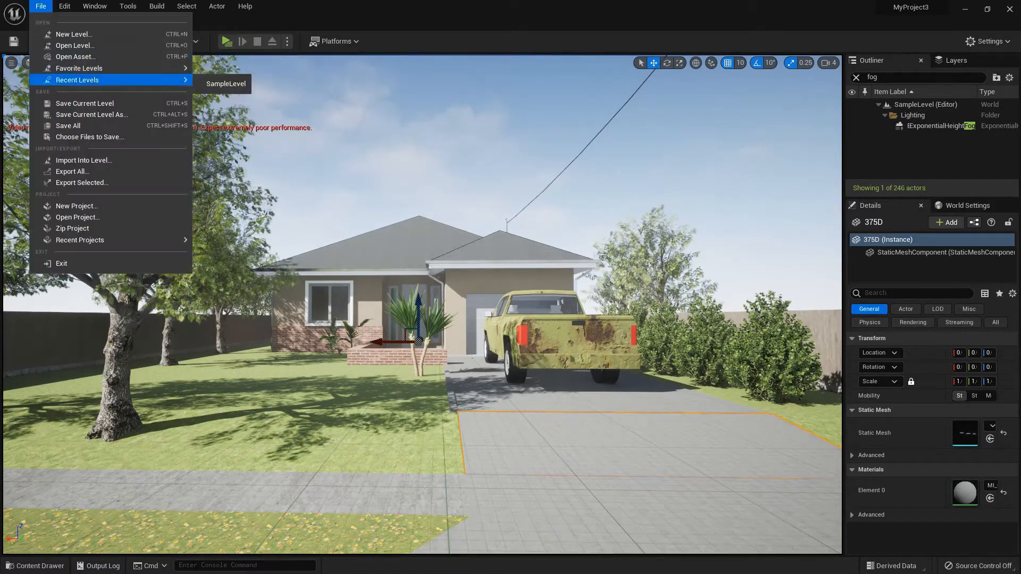
click(81, 104)
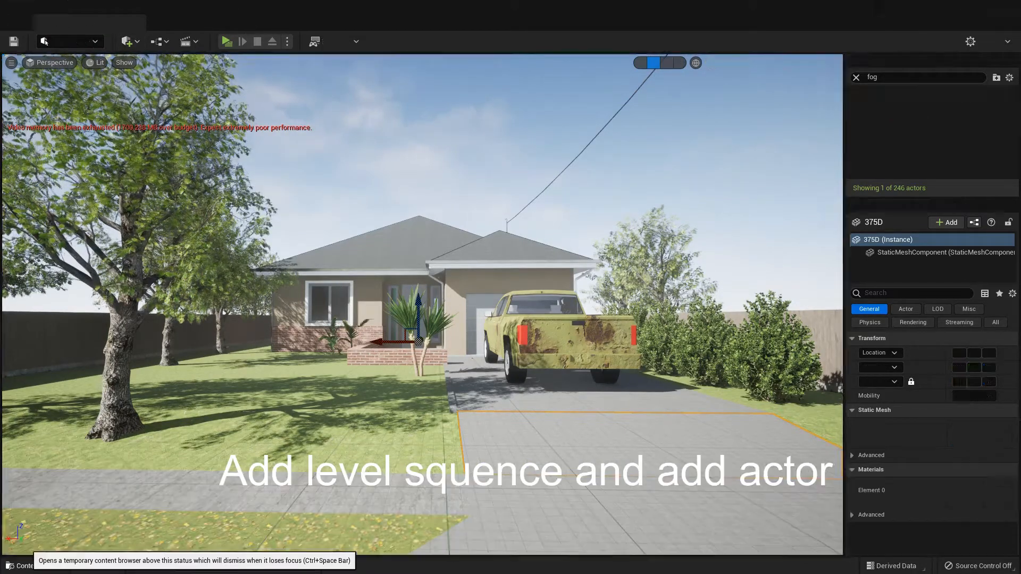
- Add a level sequence named NewLevelSequence to the level, replacing the existing asset of that name
click(35, 566)
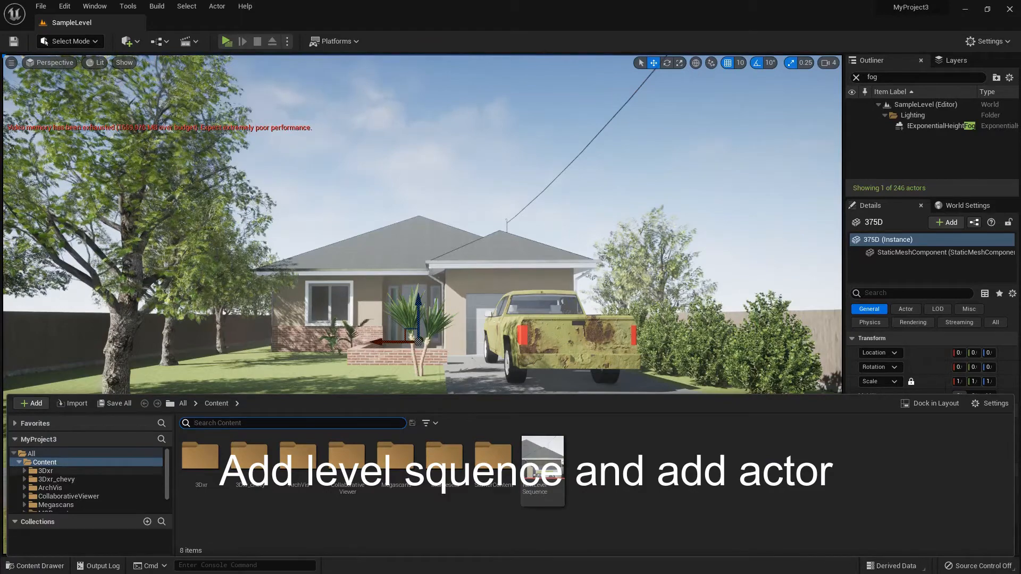
click(188, 41)
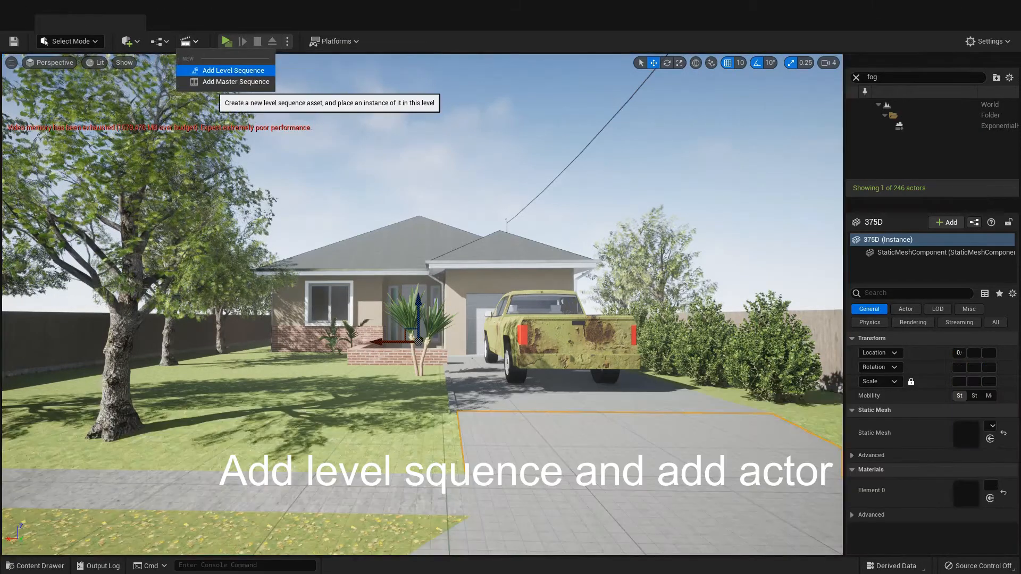
click(233, 71)
click(732, 191)
click(750, 452)
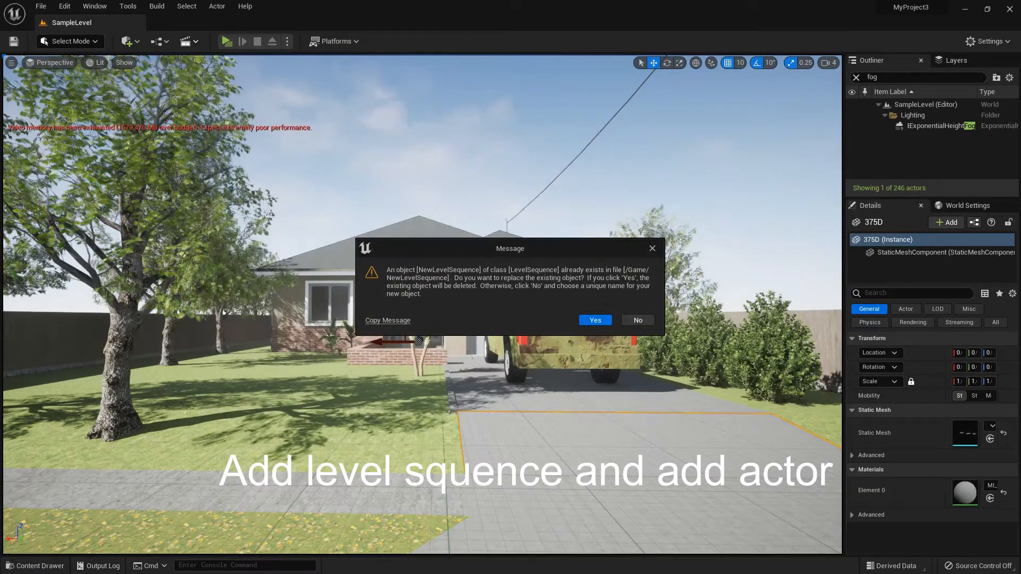
key(Return)
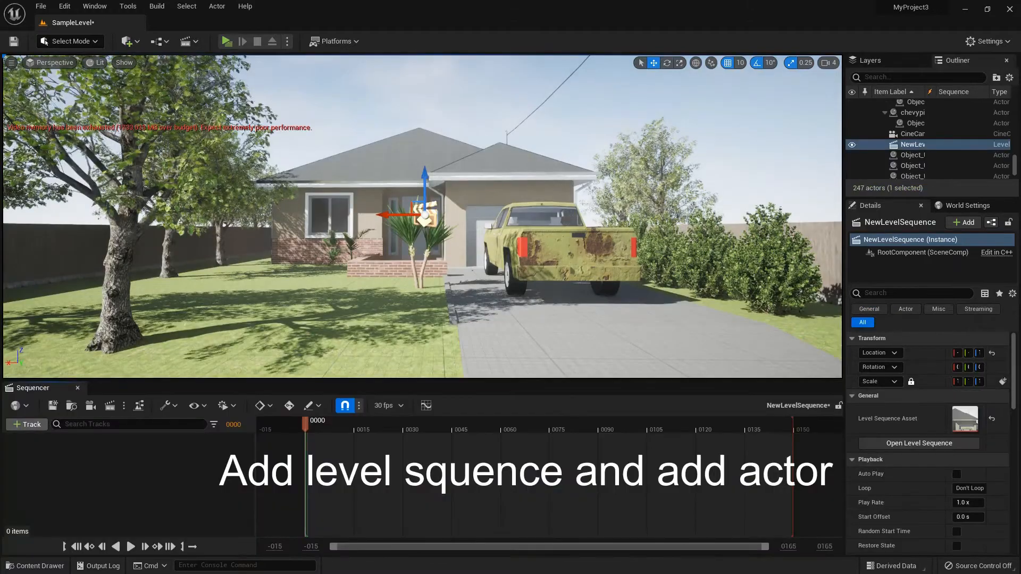
- Add the CineCameraActor to the sequence as an actor track and key its Location at frame 0
click(28, 424)
mouse_move(62, 249)
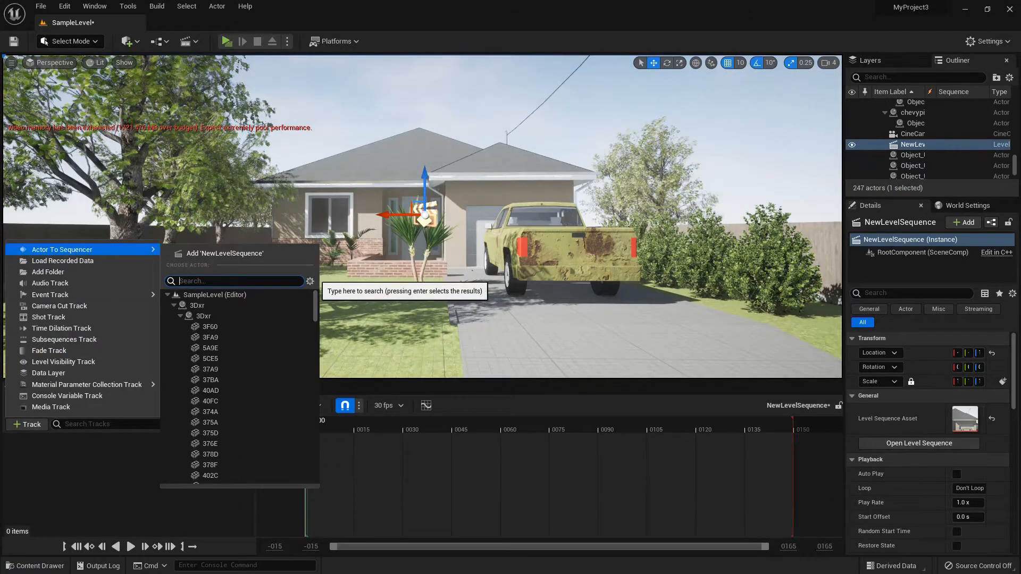
text(ci)
key(BackSpace)
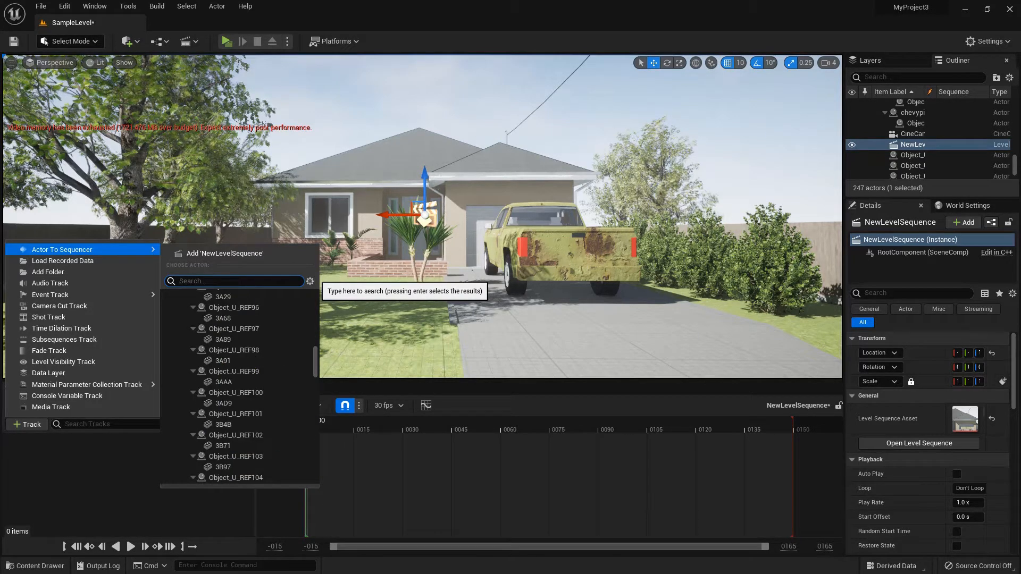
text(camera)
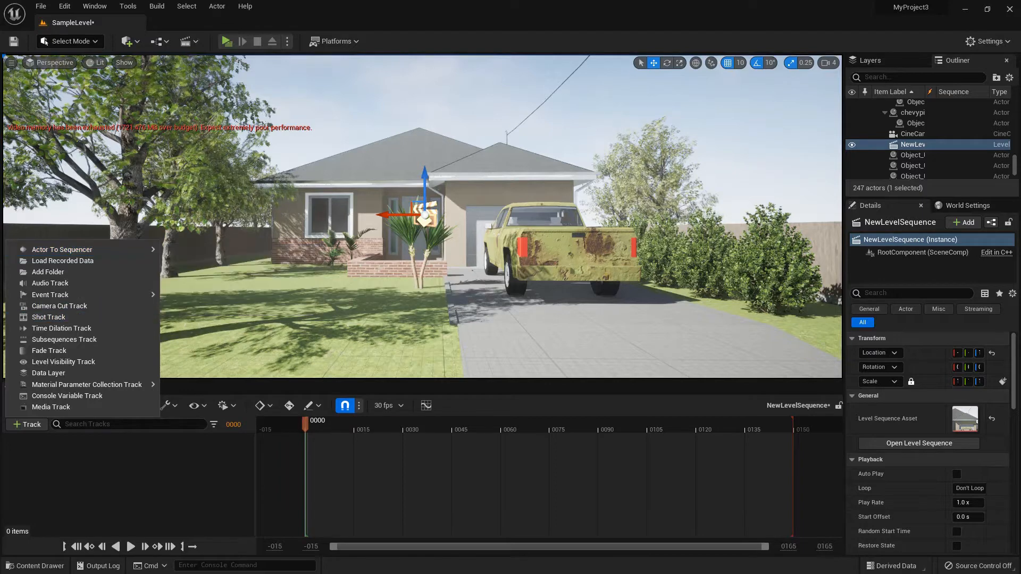
mouse_move(96, 249)
text(c)
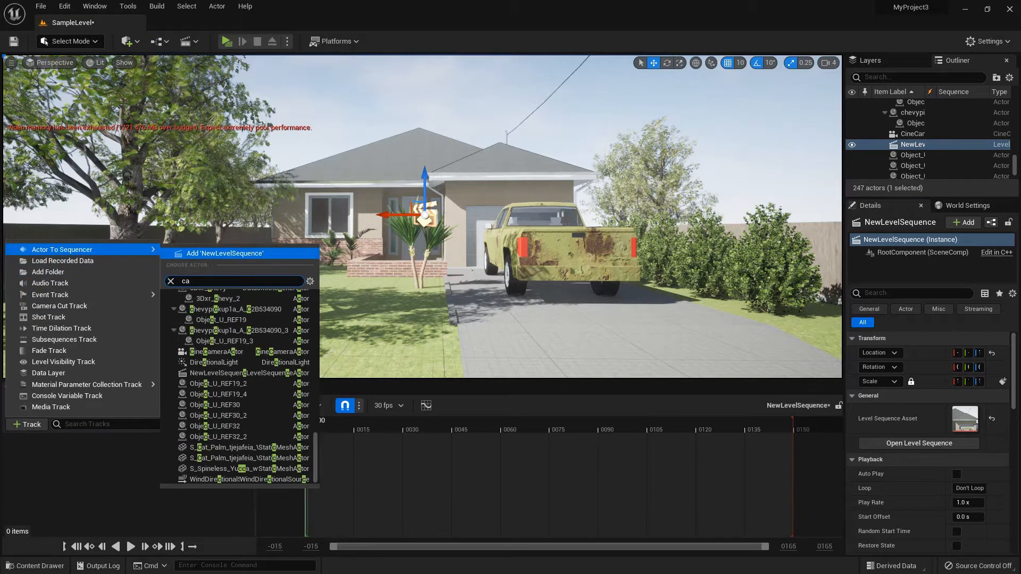
text(am)
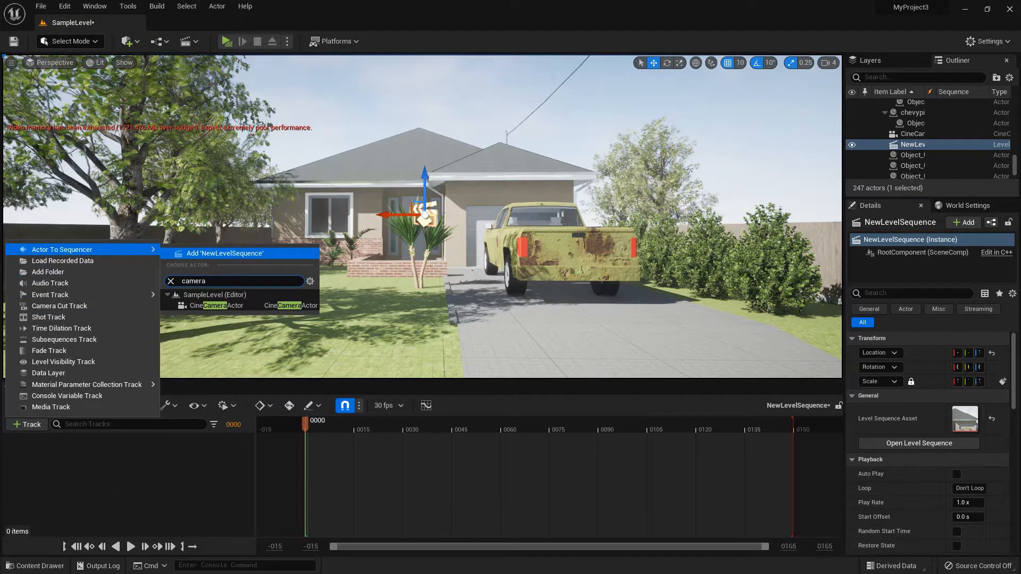
text(era)
click(213, 306)
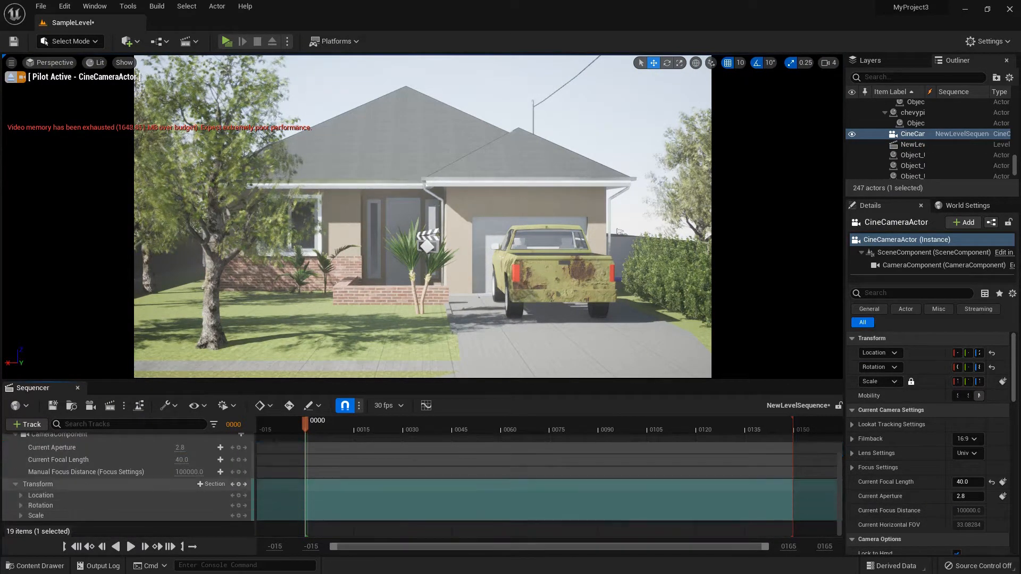
click(41, 495)
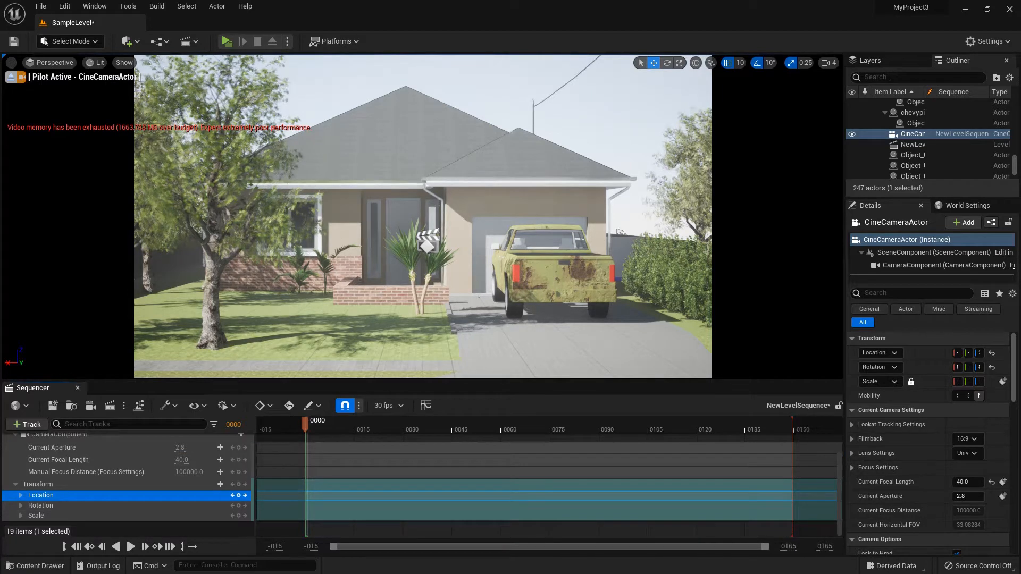
click(239, 495)
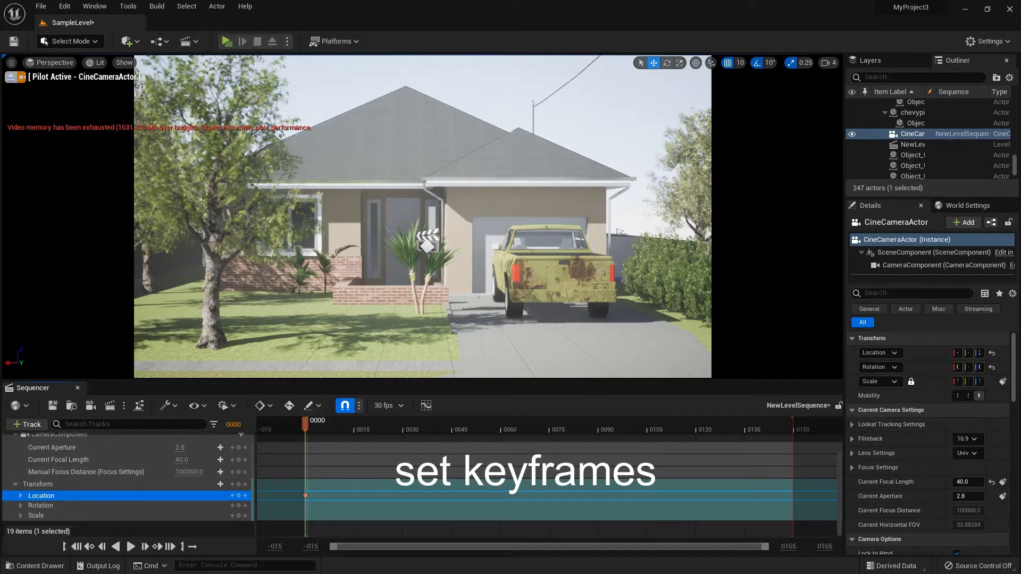
- Go to frame 149 of the sequence and push the piloted cine camera forward towards the house
drag(305, 424, 478, 424)
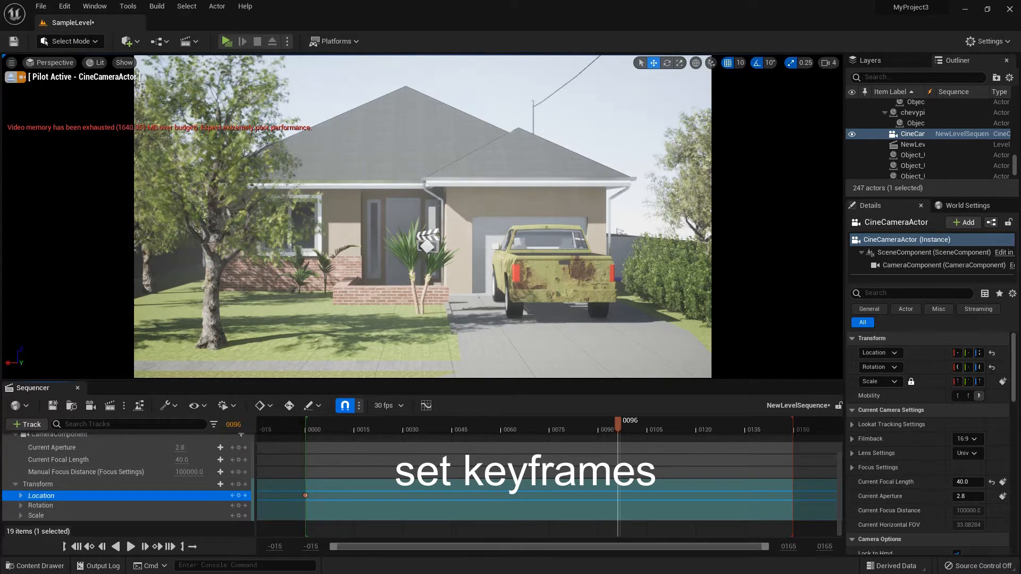
drag(732, 425, 791, 424)
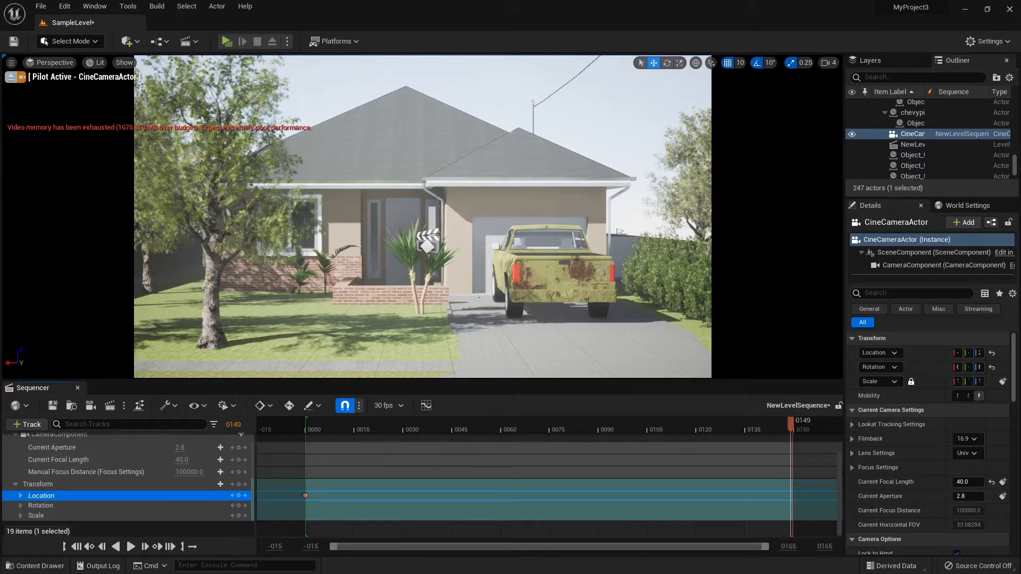
scroll(422, 216, up, 2)
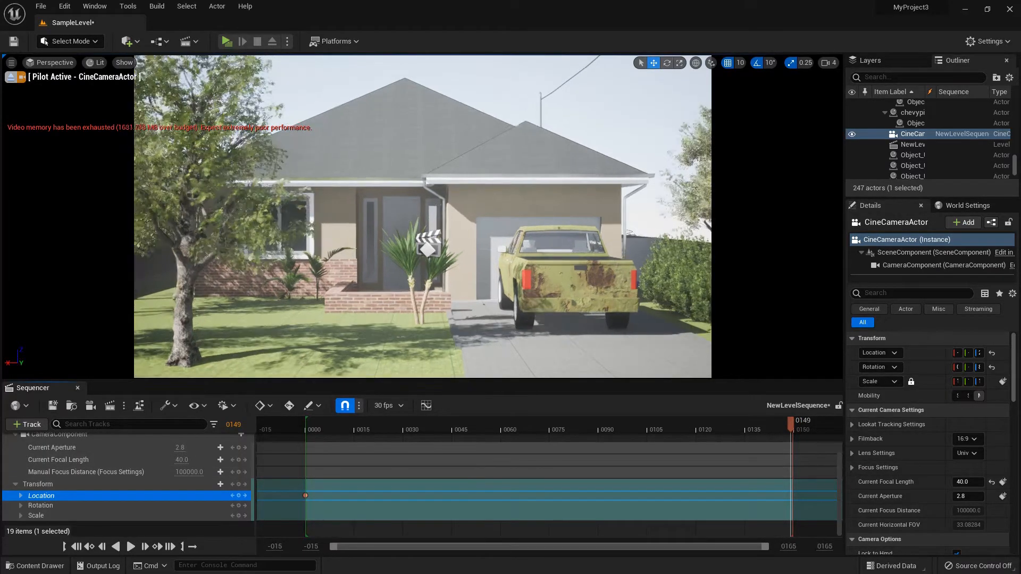
scroll(423, 216, up, 3)
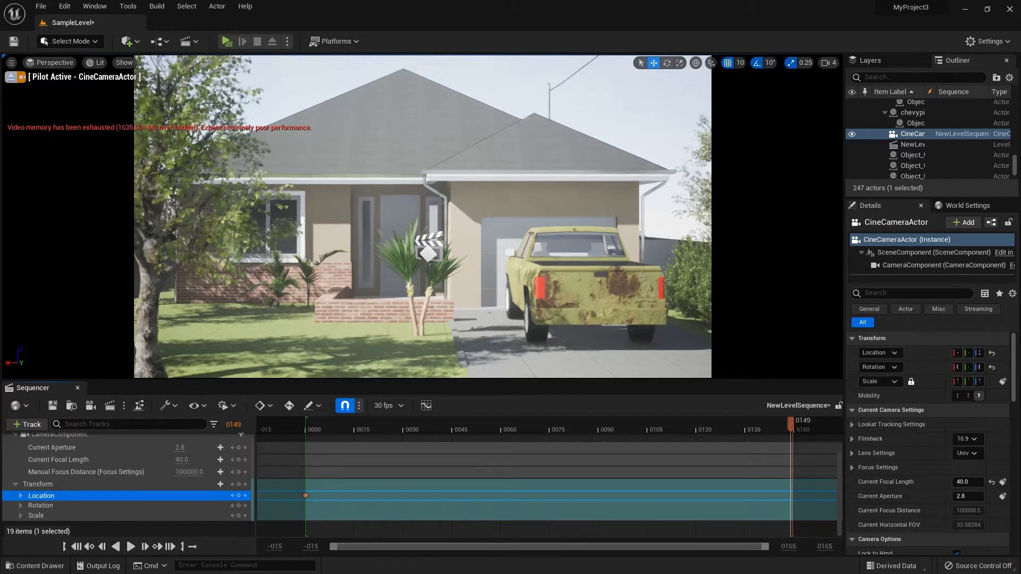
- Delete the NewLevelSequence actor whose icon stands in front of the house in the camera's view
click(429, 250)
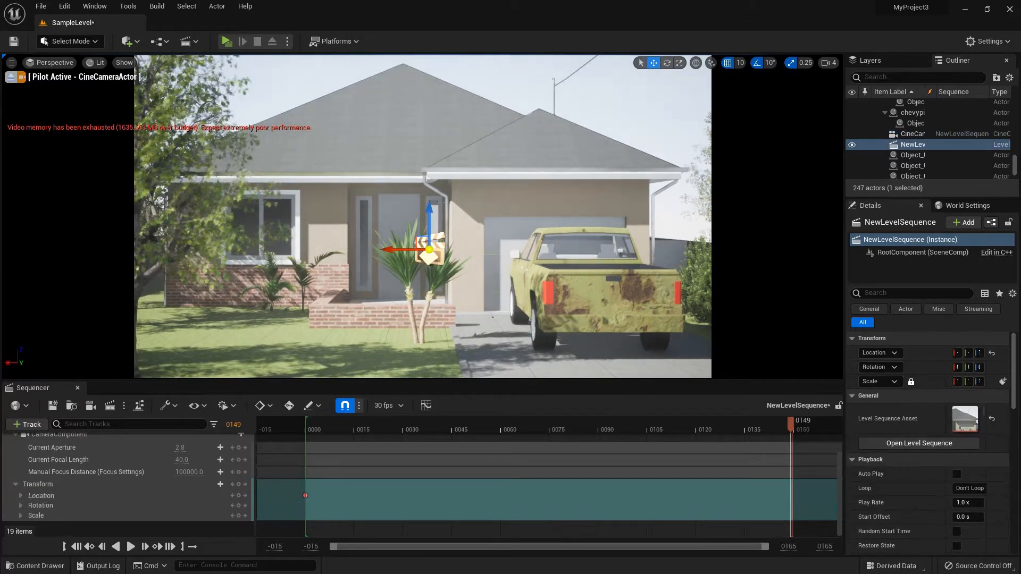
key(Delete)
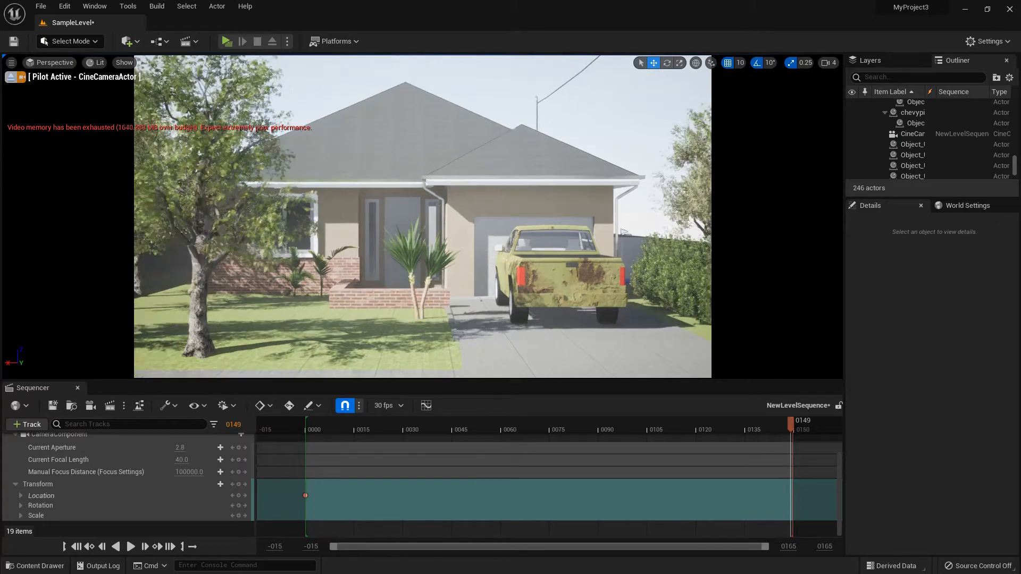
- Push the cine camera close to the entrance, key its Location at frame 149, and scrub back to frame 2
key(w)
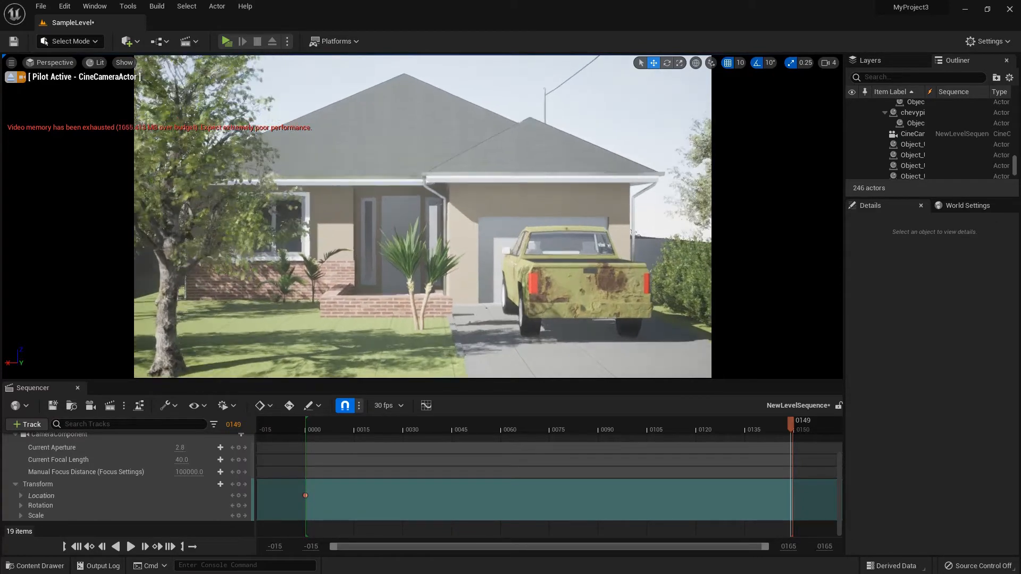
key(w)
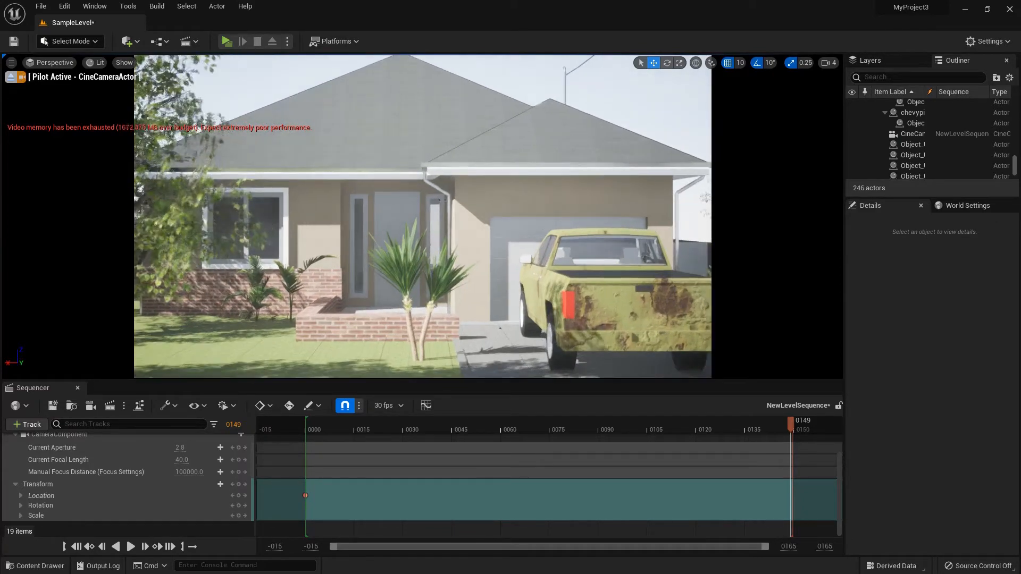
key(w)
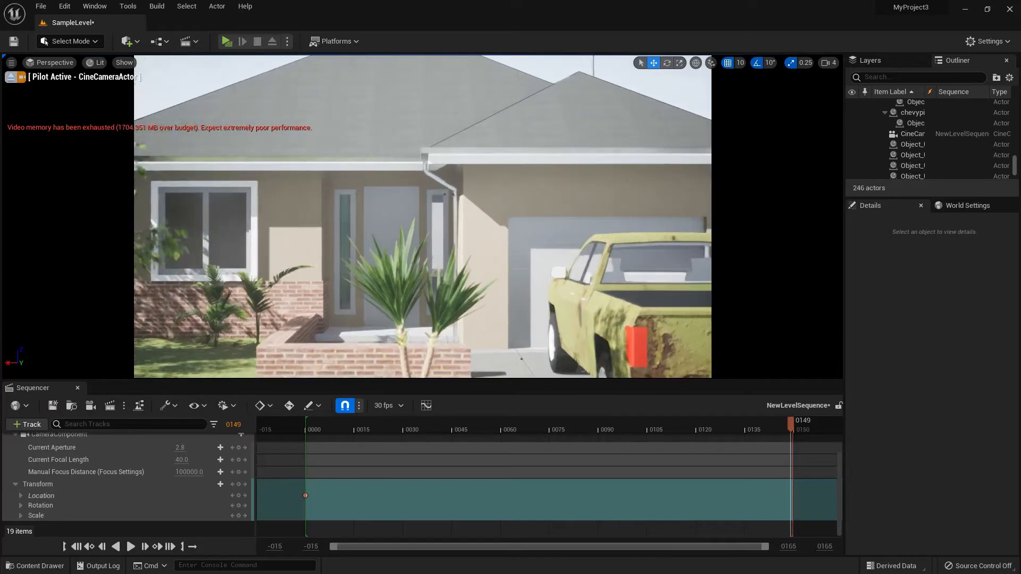
key(w)
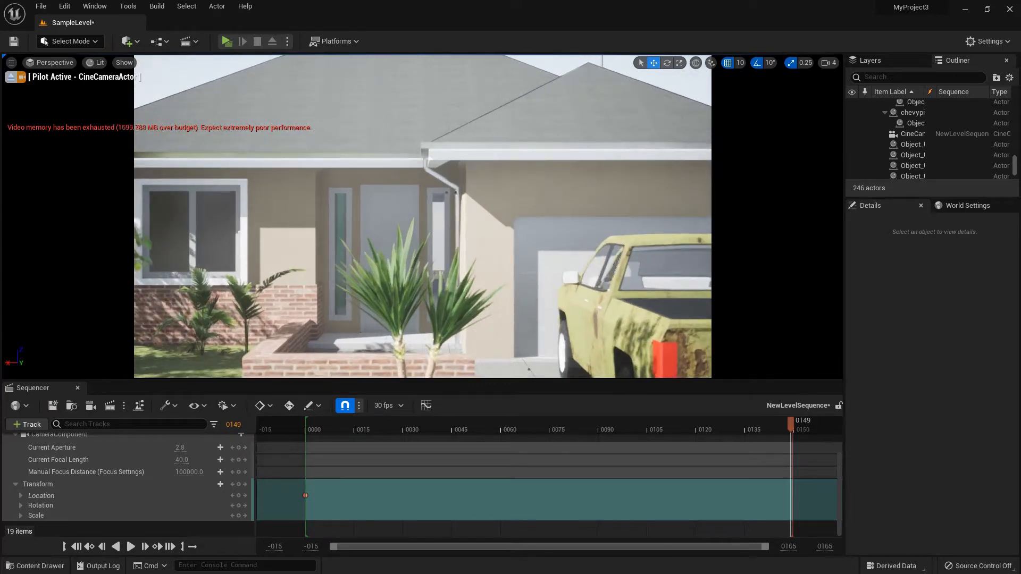
key(w)
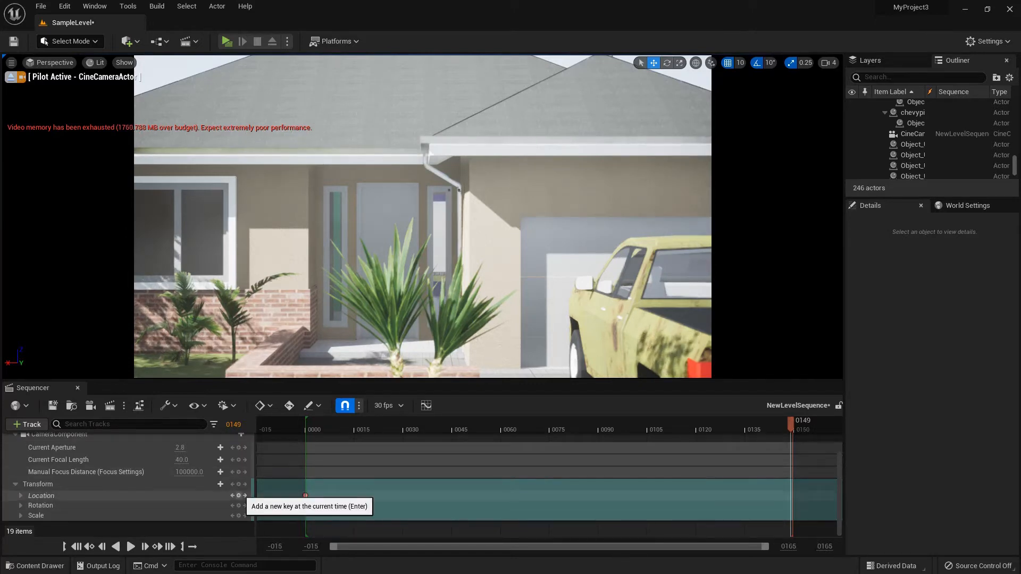
click(239, 495)
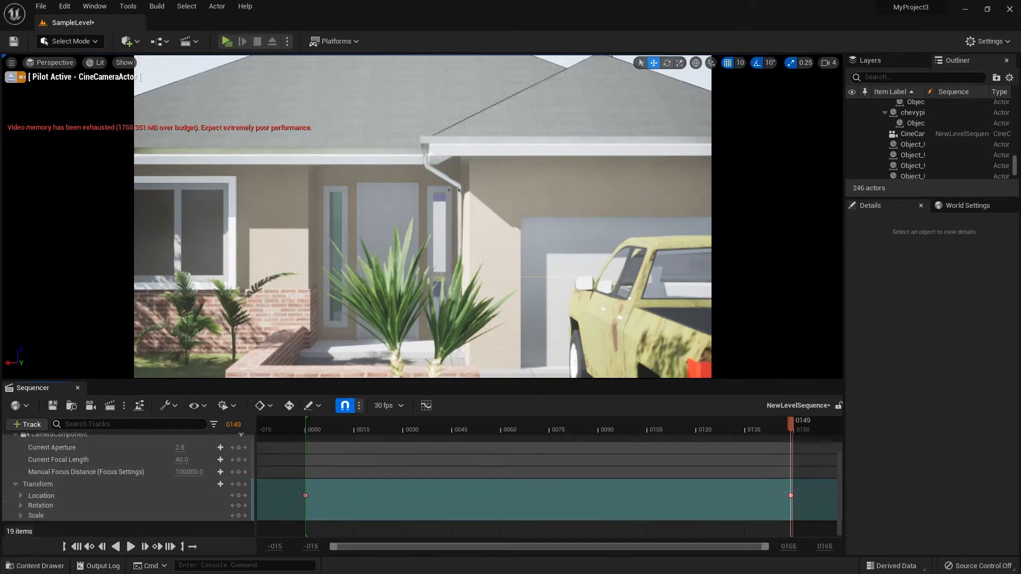
drag(791, 424, 311, 424)
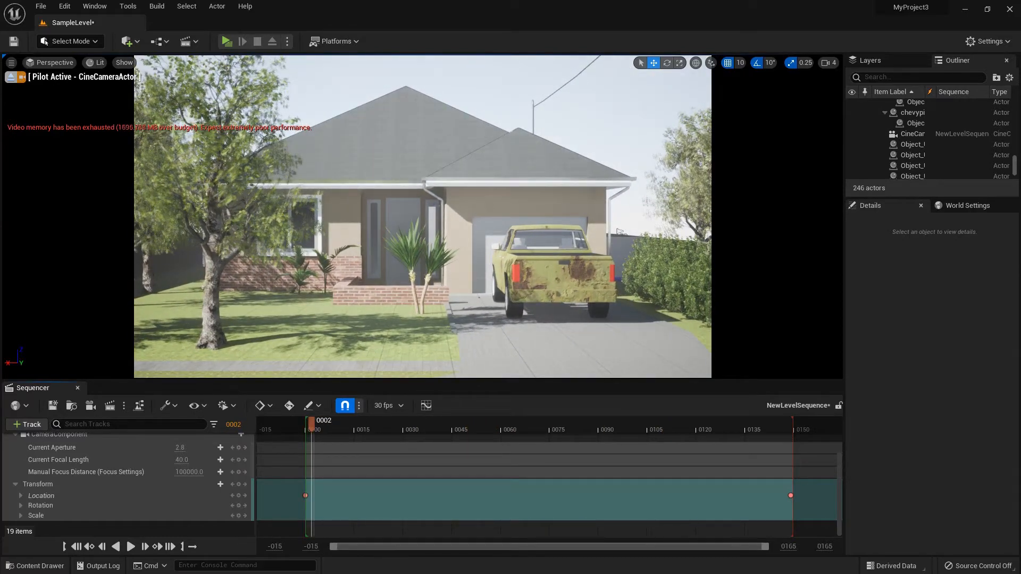
- Search the level's actors for fog
click(872, 77)
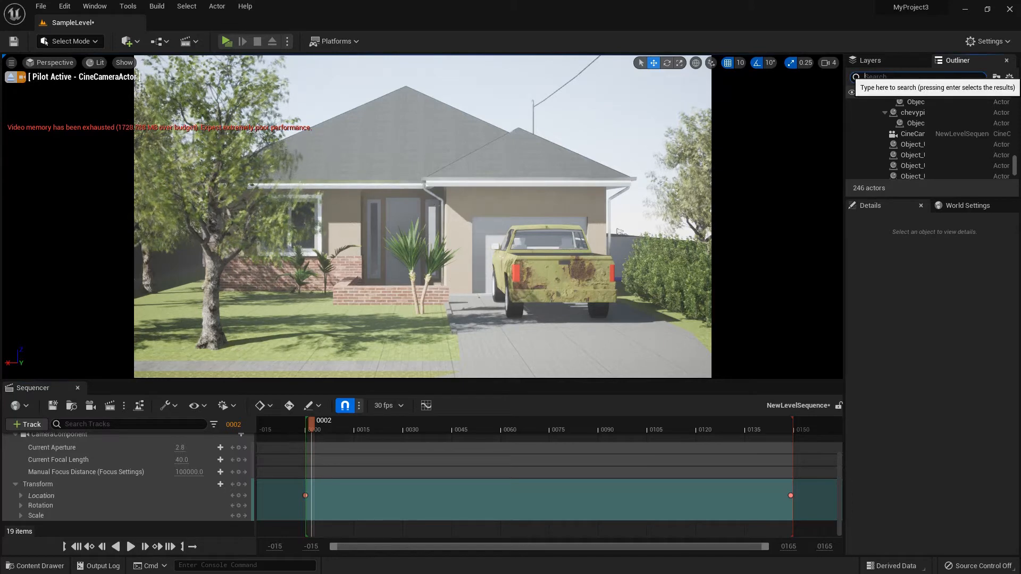
text(fog)
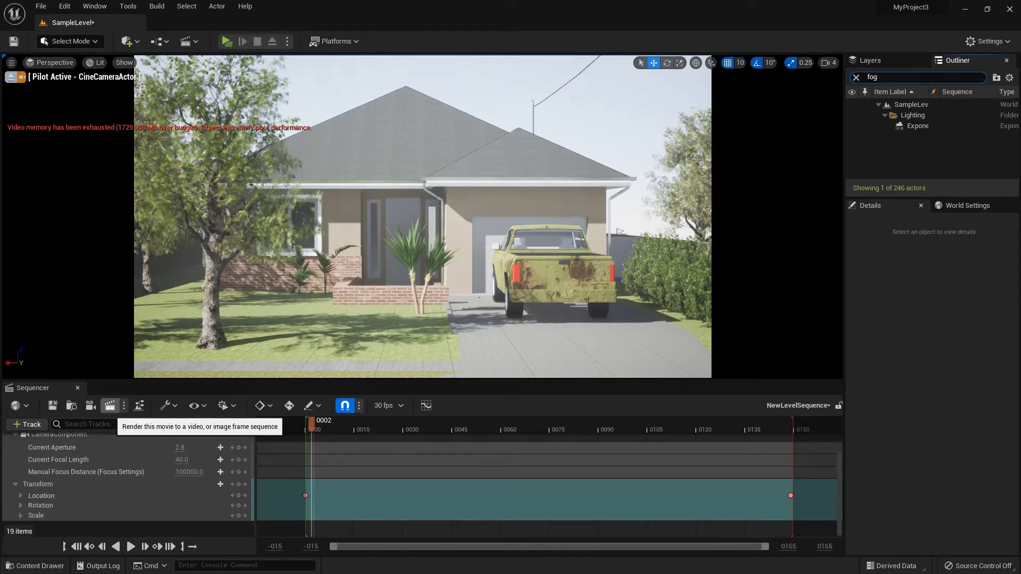
- Capture the sequence as a movie with the existing render settings, saving the modified NewLevelSequence and SampleLevel
click(109, 406)
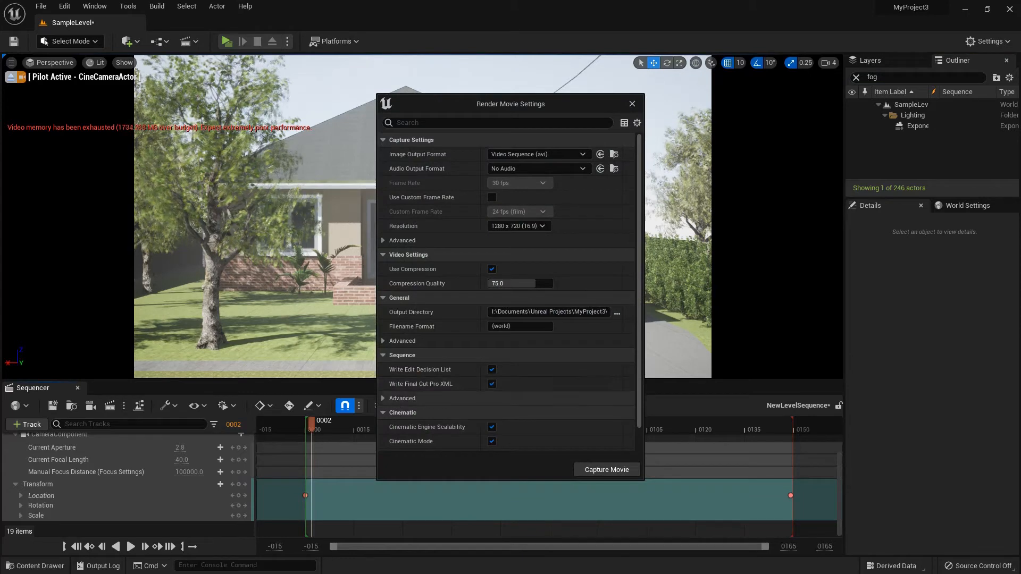
click(606, 470)
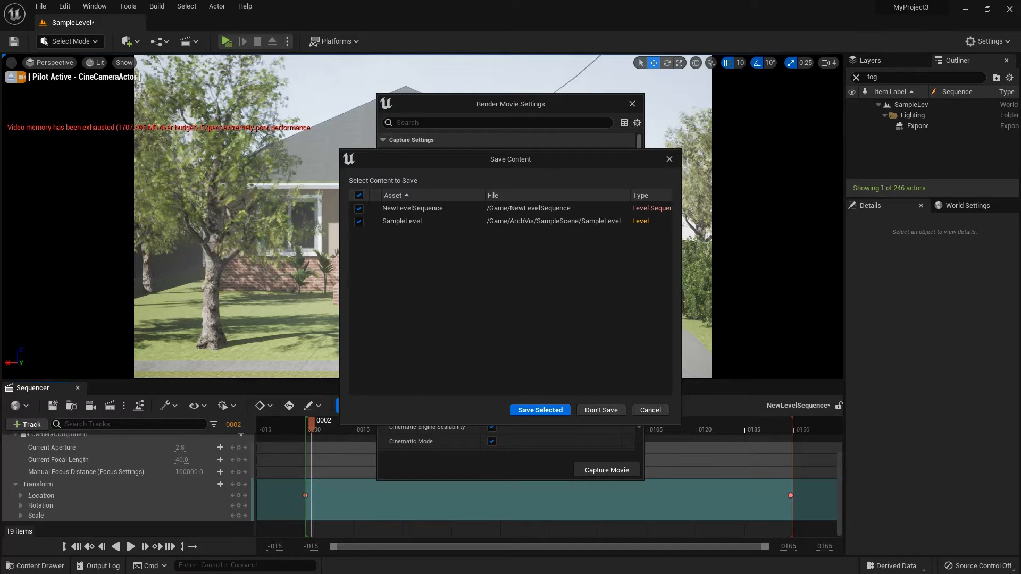
click(540, 410)
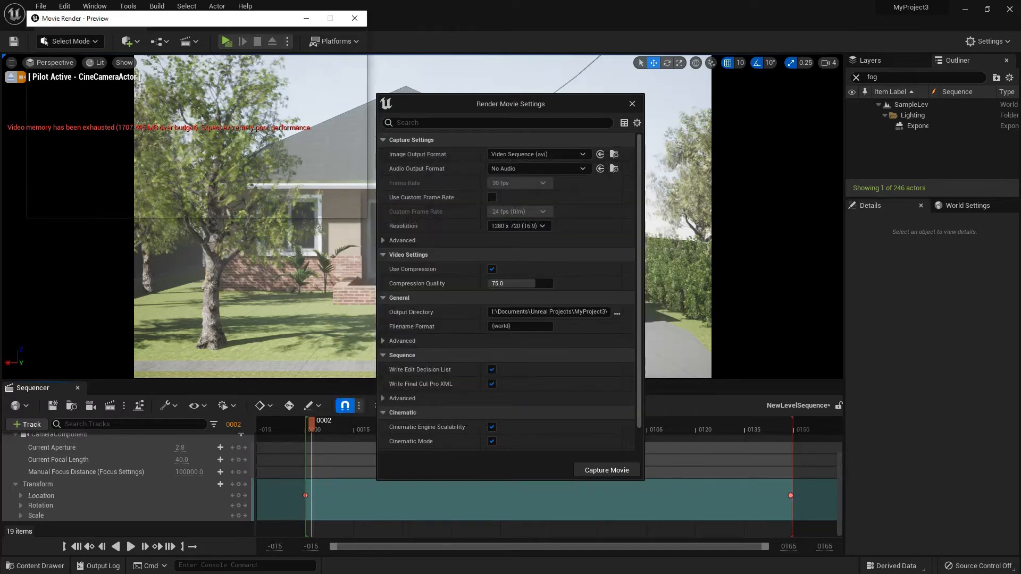